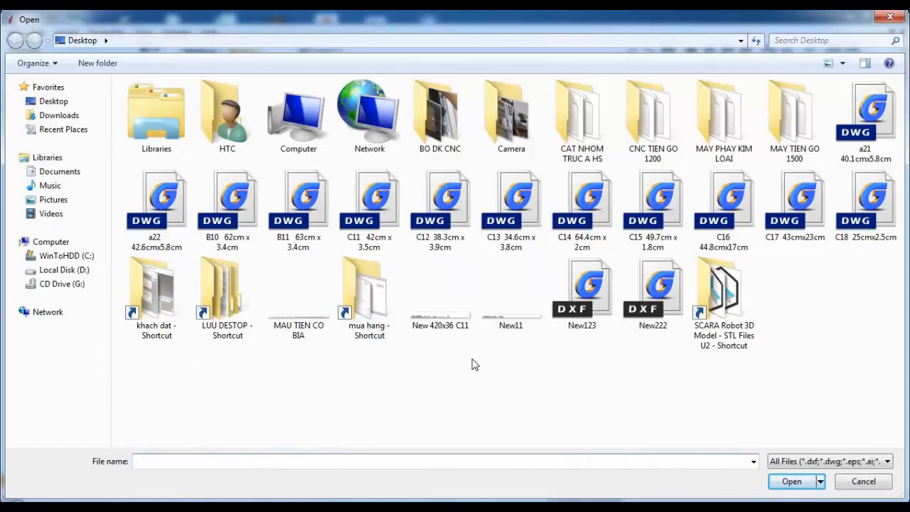
Step: Import the vector drawing file "B10 62cm x 3.4cm" from the desktop
{"action": "left_click", "coordinate": [241, 245]}
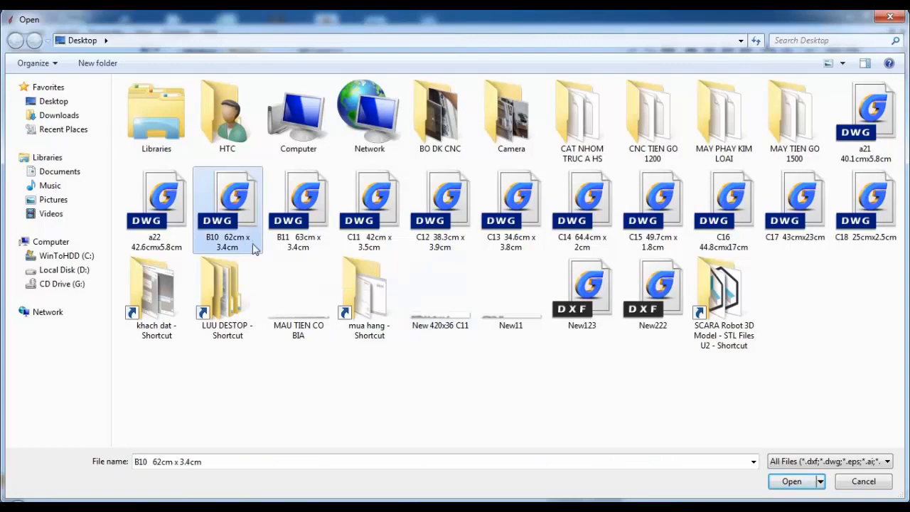
{"action": "left_click", "coordinate": [791, 481]}
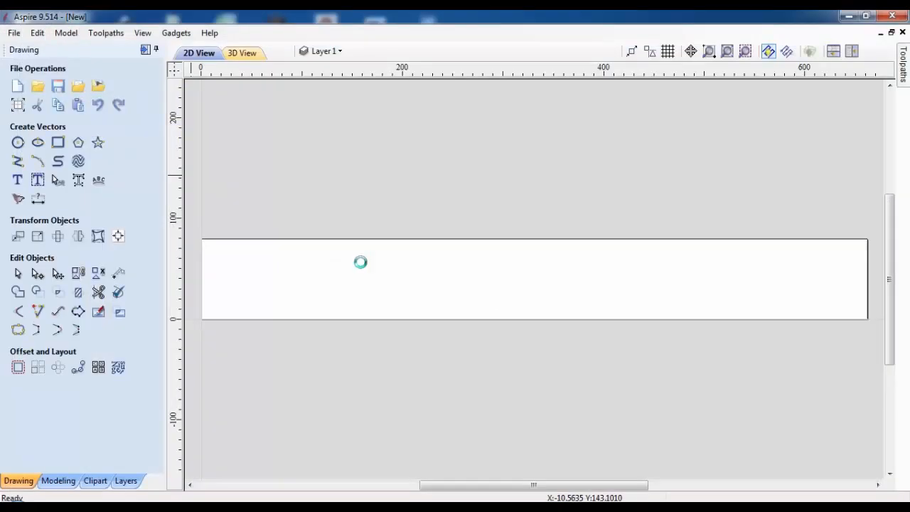
{"action": "scroll", "coordinate": [361, 268], "scroll_direction": "down", "scroll_amount": 2}
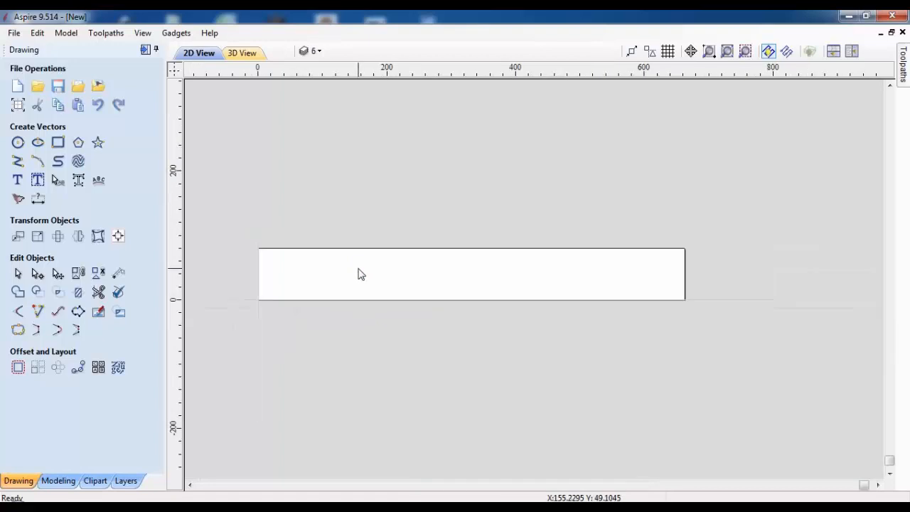
Step: Move the imported vectors so their lower-left anchor sits at absolute position X 0, Y 0
{"action": "left_click", "coordinate": [17, 235]}
{"action": "type", "text": "0"}
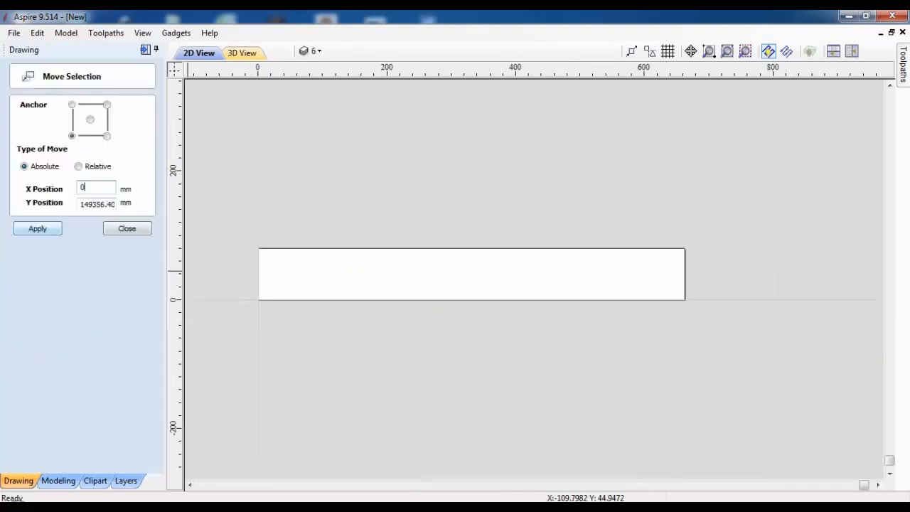
{"action": "double_click", "coordinate": [82, 204]}
{"action": "type", "text": "0"}
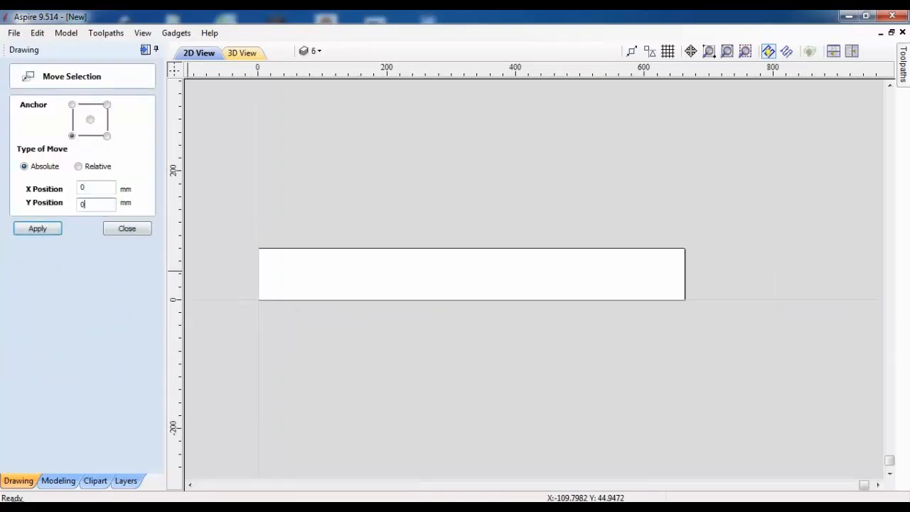
{"action": "left_click", "coordinate": [37, 228]}
{"action": "left_click", "coordinate": [127, 229]}
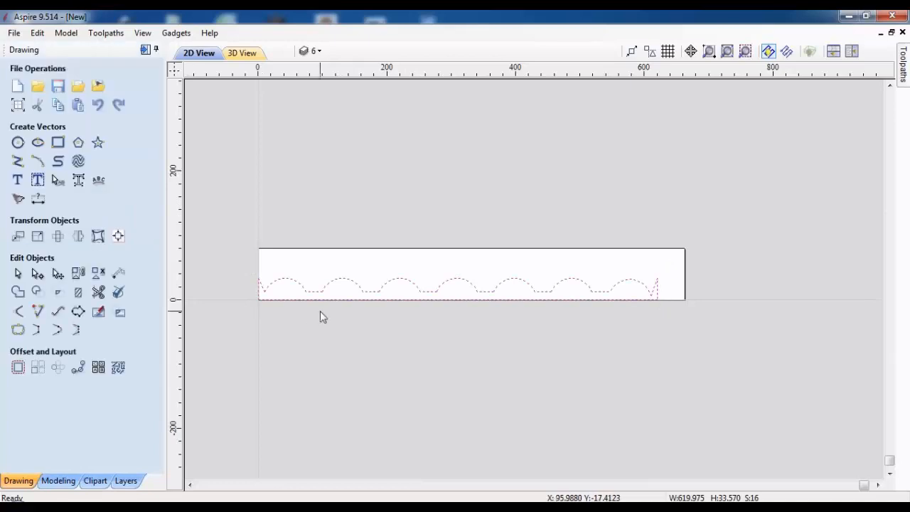
Step: Add a horizontal guide line just above the arch tops of the profile, at about Y 35 mm
{"action": "scroll", "coordinate": [236, 301], "scroll_direction": "up", "scroll_amount": 2}
{"action": "scroll", "coordinate": [883, 325], "scroll_direction": "down", "scroll_amount": 1}
{"action": "scroll", "coordinate": [887, 319], "scroll_direction": "up", "scroll_amount": 1}
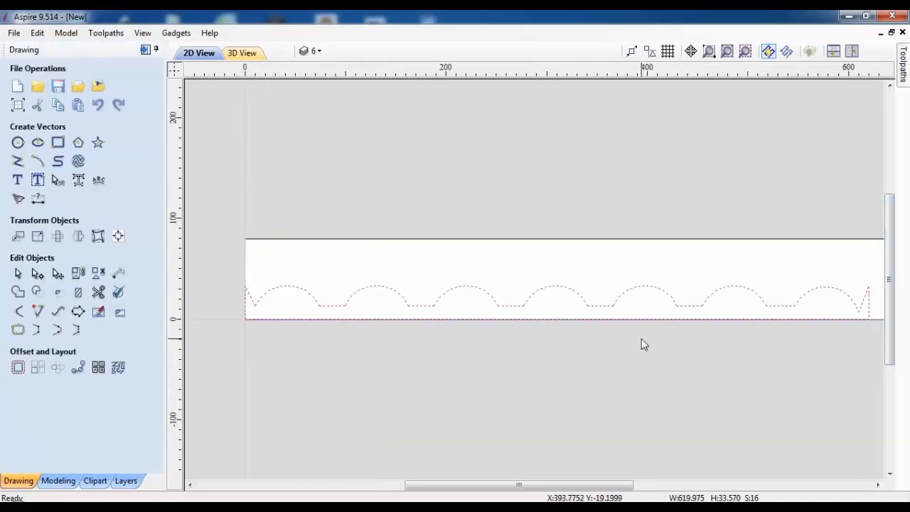
{"action": "left_click_drag", "start_coordinate": [528, 78], "coordinate": [528, 278]}
{"action": "scroll", "coordinate": [624, 325], "scroll_direction": "up", "scroll_amount": 1}
{"action": "scroll", "coordinate": [624, 324], "scroll_direction": "up", "scroll_amount": 1}
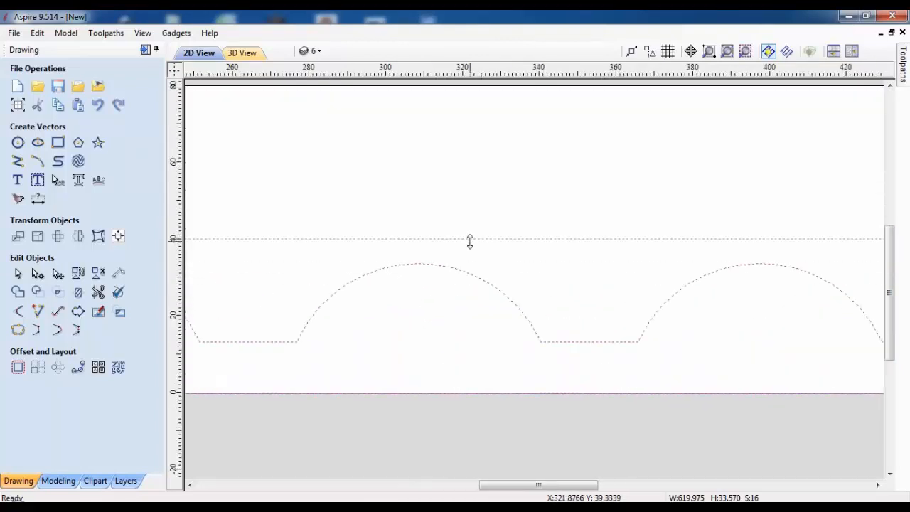
{"action": "left_click_drag", "start_coordinate": [469, 239], "coordinate": [462, 260]}
Step: Draw a vertical line about 35 mm long through the middle arch, from the guide line down to the baseline
{"action": "scroll", "coordinate": [497, 314], "scroll_direction": "down", "scroll_amount": 5}
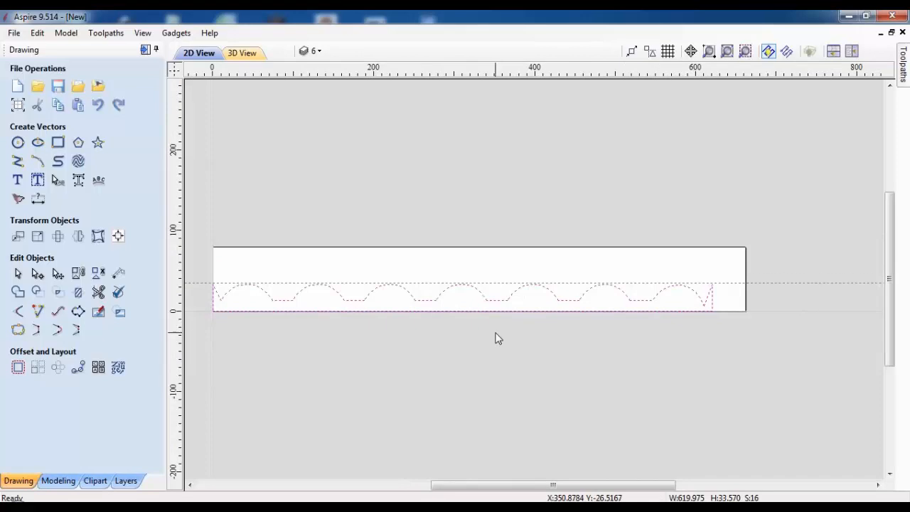
{"action": "scroll", "coordinate": [461, 324], "scroll_direction": "up", "scroll_amount": 1}
{"action": "scroll", "coordinate": [456, 320], "scroll_direction": "up", "scroll_amount": 2}
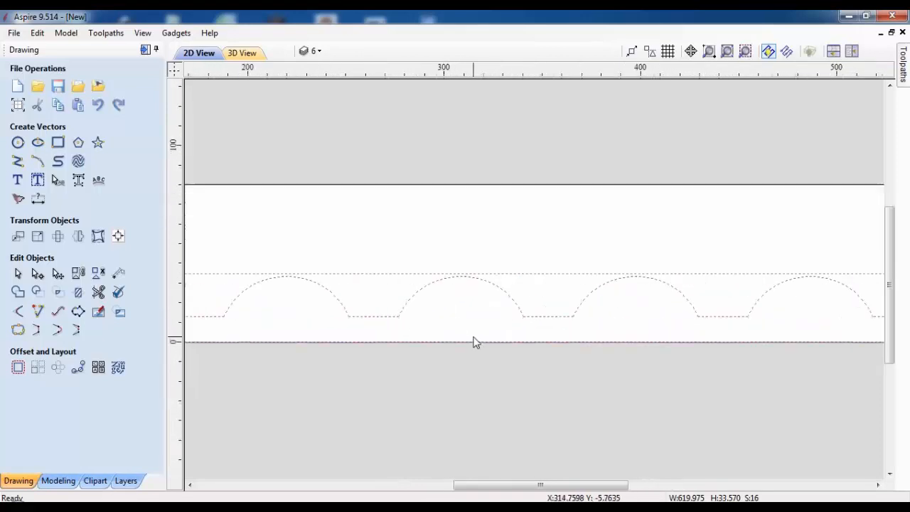
{"action": "left_click", "coordinate": [18, 162]}
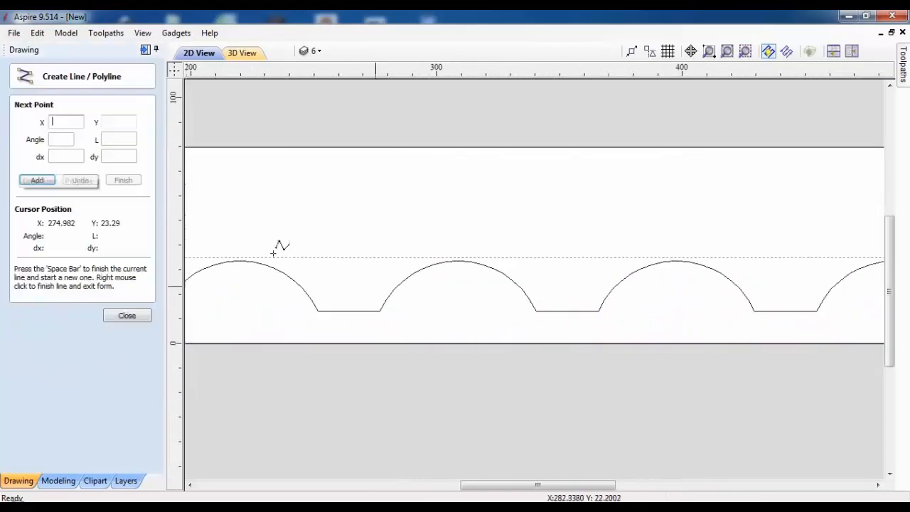
{"action": "left_click", "coordinate": [460, 258]}
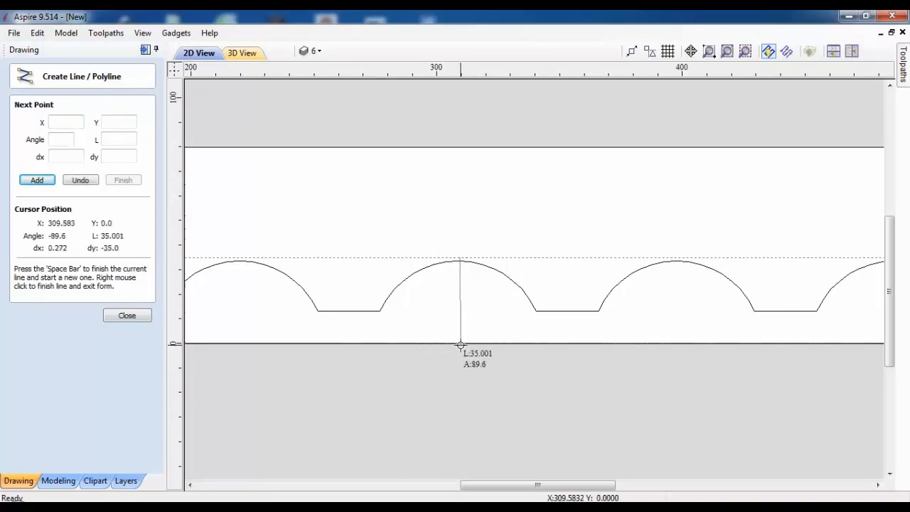
{"action": "left_click", "coordinate": [460, 344]}
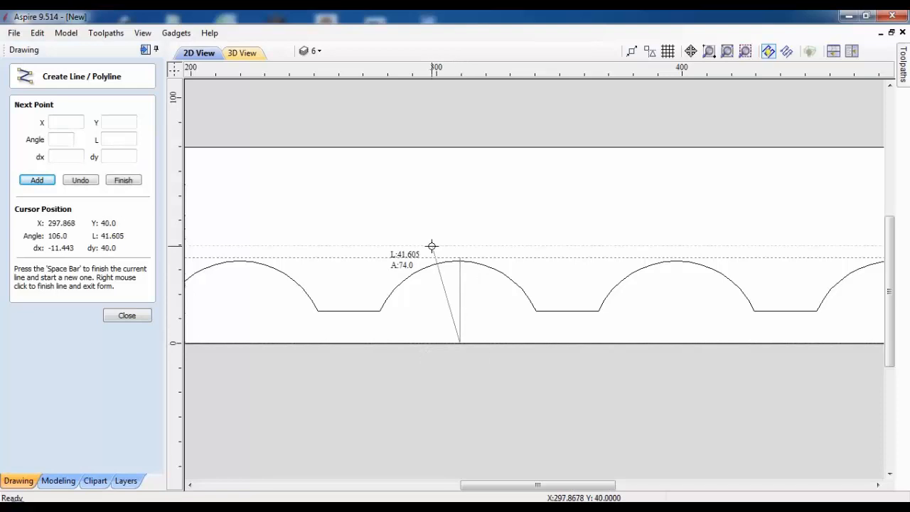
{"action": "left_click", "coordinate": [123, 180]}
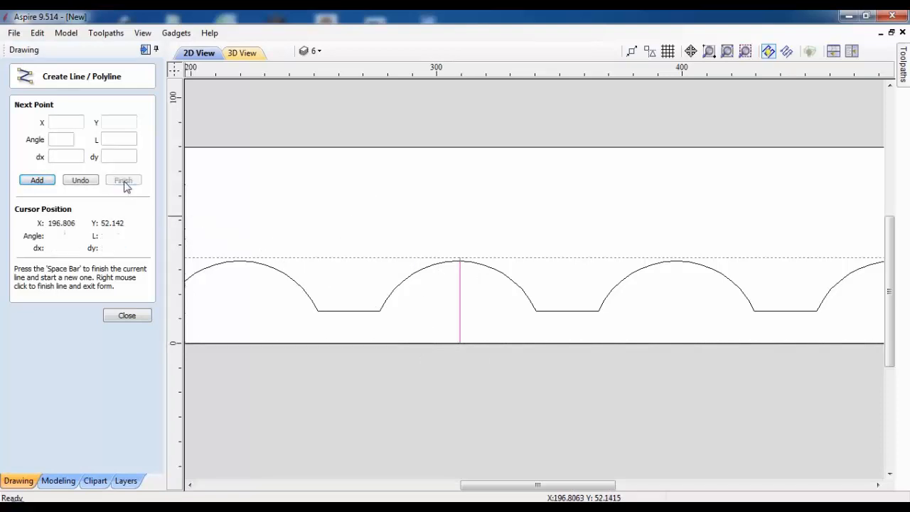
{"action": "left_click", "coordinate": [127, 315]}
Step: Try to extrude the third arch segment with Extrude and Weave, using the vertical line as the drive rail
{"action": "scroll", "coordinate": [510, 365], "scroll_direction": "down", "scroll_amount": 5}
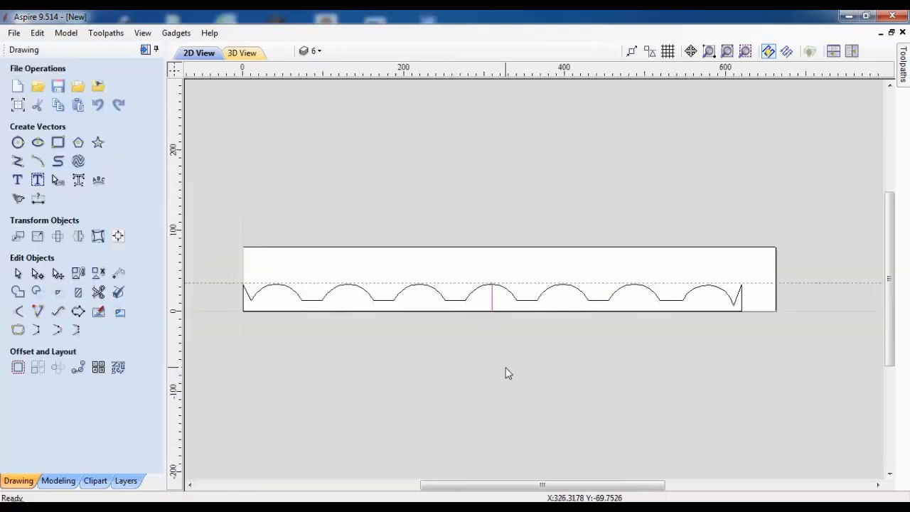
{"action": "left_click", "coordinate": [492, 304]}
{"action": "left_click", "coordinate": [58, 480]}
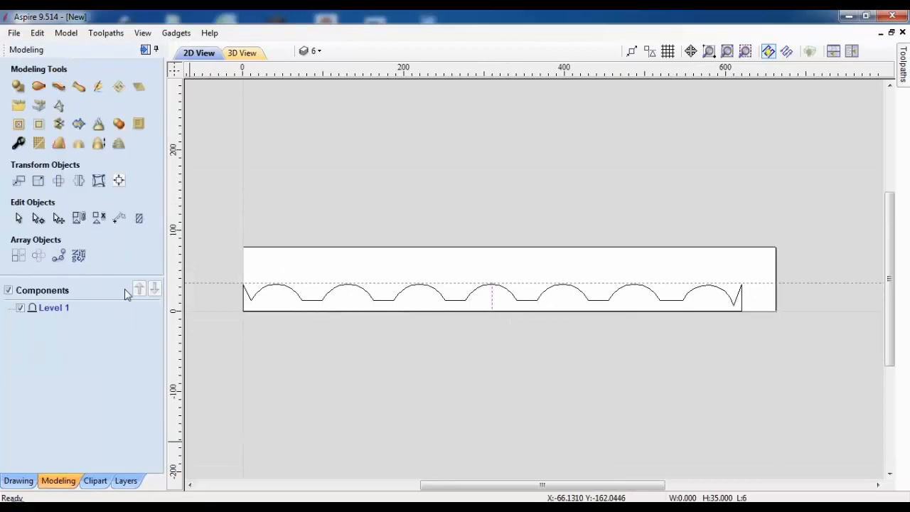
{"action": "left_click", "coordinate": [58, 86]}
{"action": "left_click", "coordinate": [110, 108]}
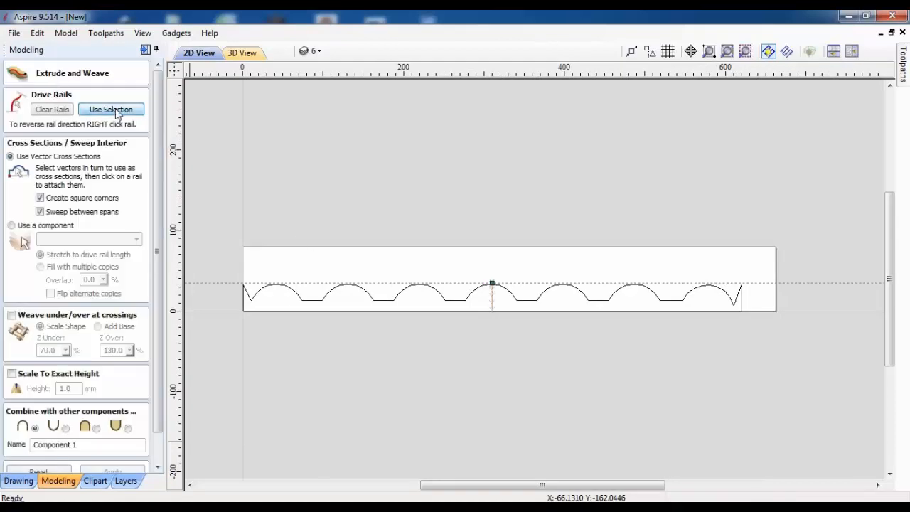
{"action": "left_click", "coordinate": [441, 301]}
{"action": "scroll", "coordinate": [114, 426], "scroll_direction": "down", "scroll_amount": 2}
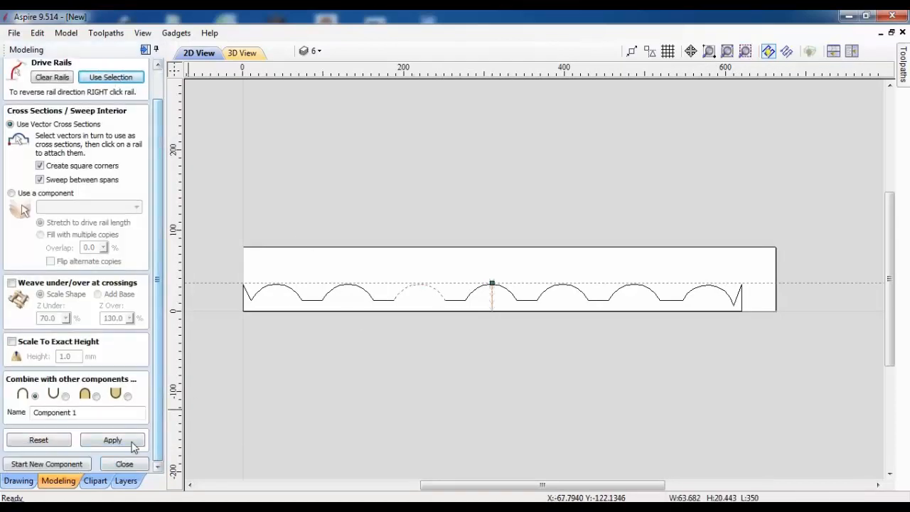
{"action": "left_click", "coordinate": [125, 439]}
{"action": "left_click", "coordinate": [127, 462]}
Step: Join all the separate arch, flat and end segments of the upper profile into one open vector with 0.1 mm tolerance
{"action": "left_click", "coordinate": [386, 303]}
{"action": "left_click", "coordinate": [424, 288], "text": "shift"}
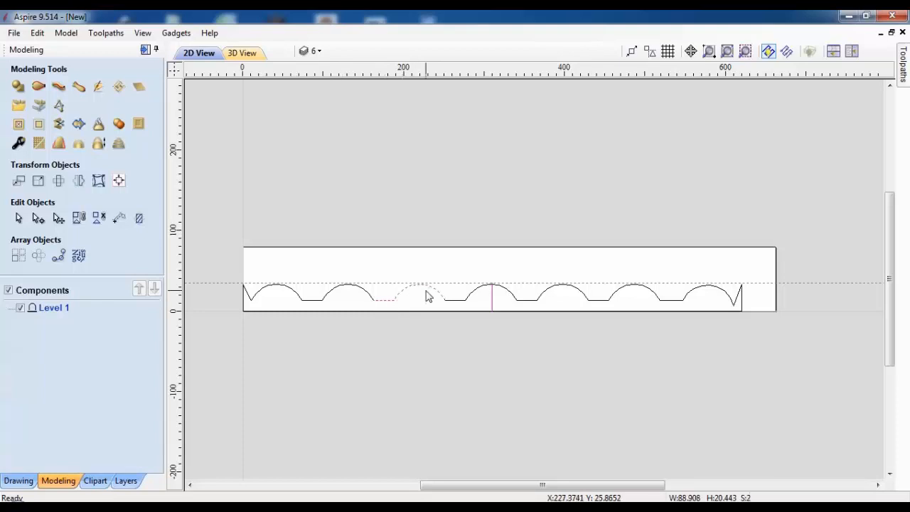
{"action": "left_click", "coordinate": [453, 300], "text": "shift"}
{"action": "left_click", "coordinate": [480, 287], "text": "shift"}
{"action": "left_click", "coordinate": [529, 300], "text": "shift"}
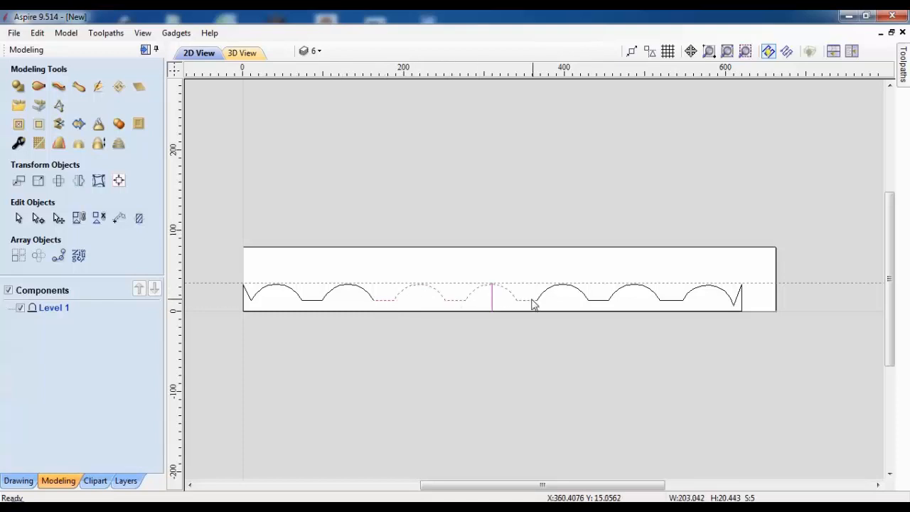
{"action": "left_click", "coordinate": [584, 291], "text": "shift"}
{"action": "left_click", "coordinate": [603, 301], "text": "shift"}
{"action": "left_click", "coordinate": [654, 292], "text": "shift"}
{"action": "left_click", "coordinate": [670, 300], "text": "shift"}
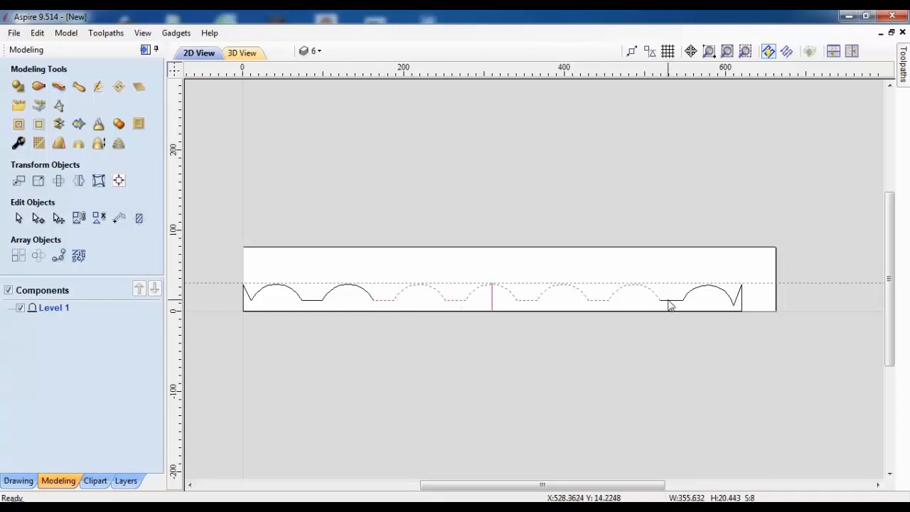
{"action": "left_click", "coordinate": [726, 292], "text": "shift"}
{"action": "left_click", "coordinate": [739, 297], "text": "shift"}
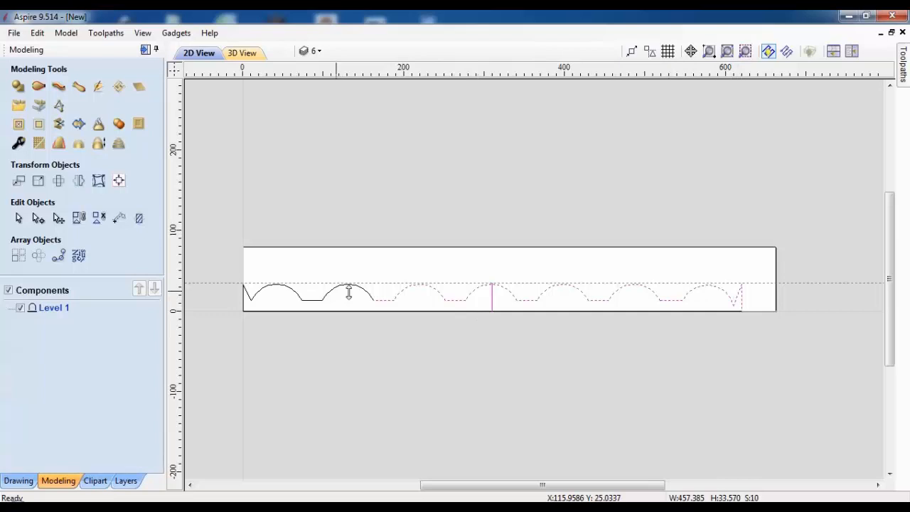
{"action": "left_click", "coordinate": [274, 288], "text": "shift"}
{"action": "left_click", "coordinate": [313, 299], "text": "shift"}
{"action": "left_click", "coordinate": [332, 295], "text": "shift"}
{"action": "left_click", "coordinate": [247, 293], "text": "shift"}
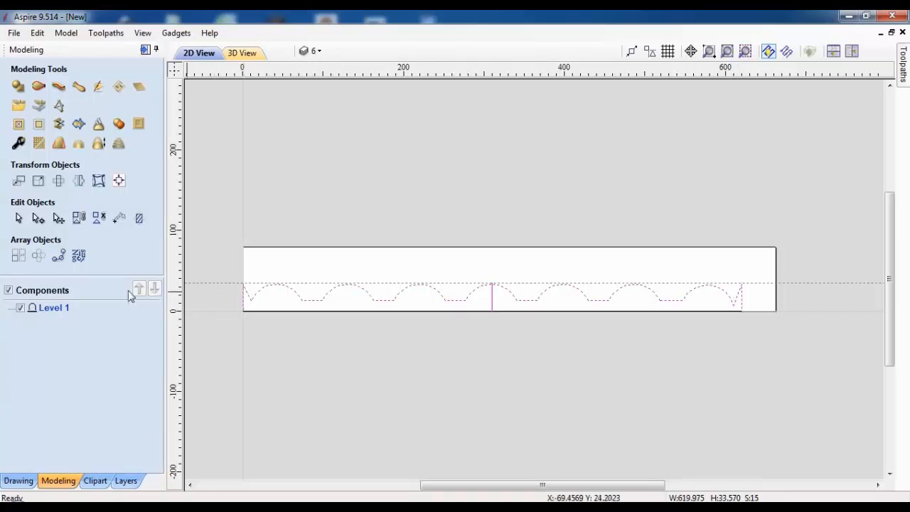
{"action": "left_click", "coordinate": [18, 481]}
{"action": "left_click", "coordinate": [20, 321]}
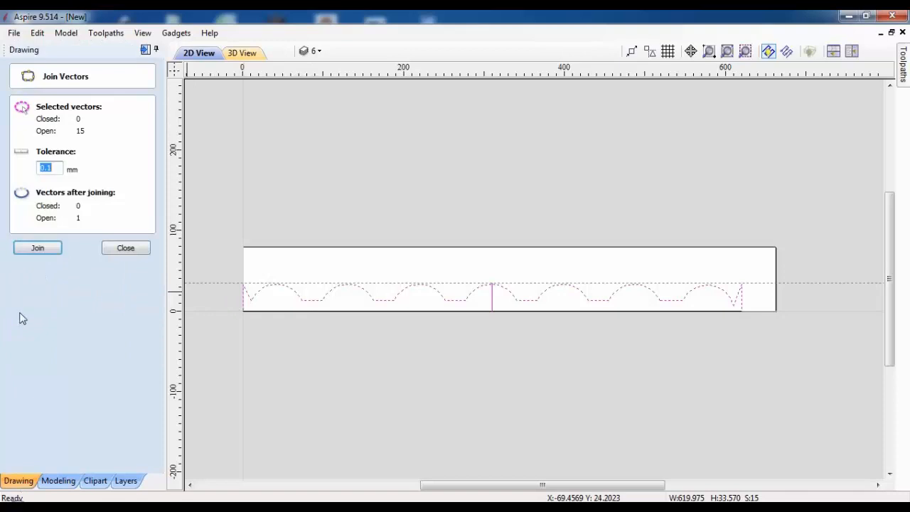
{"action": "left_click", "coordinate": [37, 249]}
{"action": "left_click", "coordinate": [125, 247]}
{"action": "left_click", "coordinate": [264, 290]}
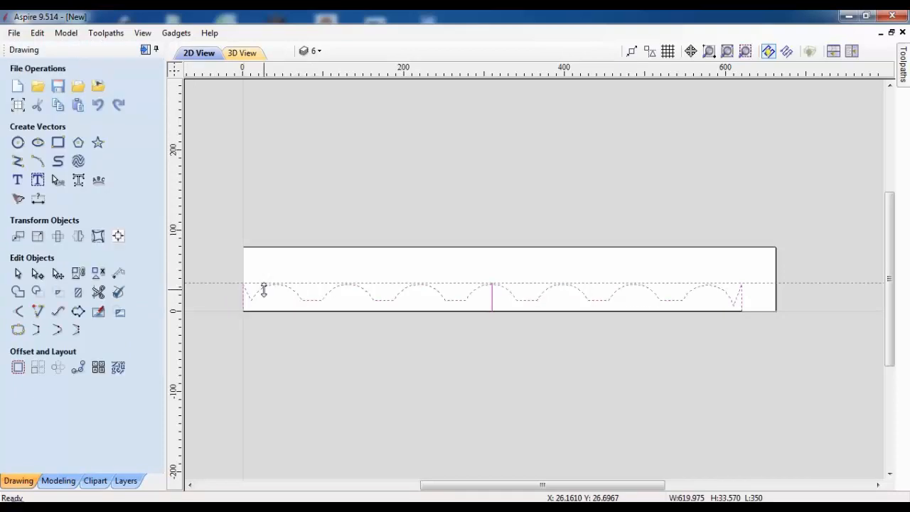
Step: Extrude the joined profile along the vertical line with Extrude and Weave, and inspect the resulting component in 3D
{"action": "left_click", "coordinate": [461, 325]}
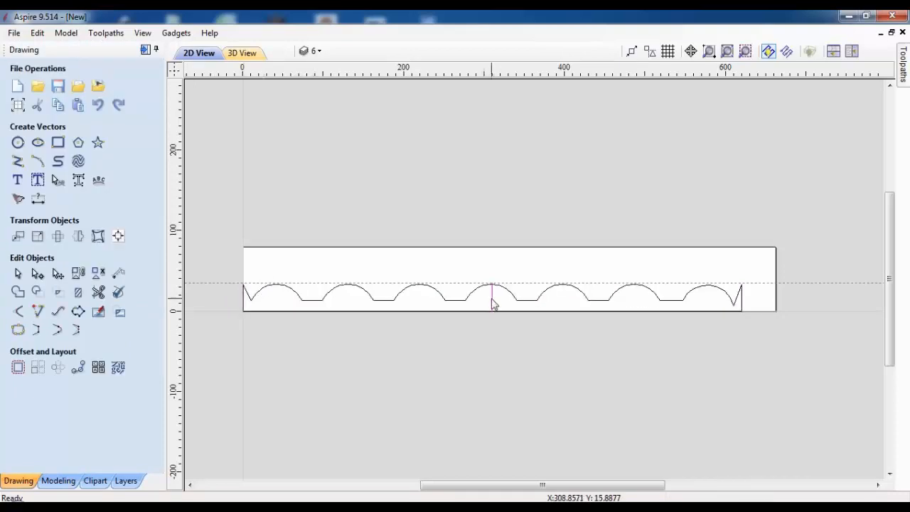
{"action": "left_click", "coordinate": [58, 480]}
{"action": "left_click", "coordinate": [77, 87]}
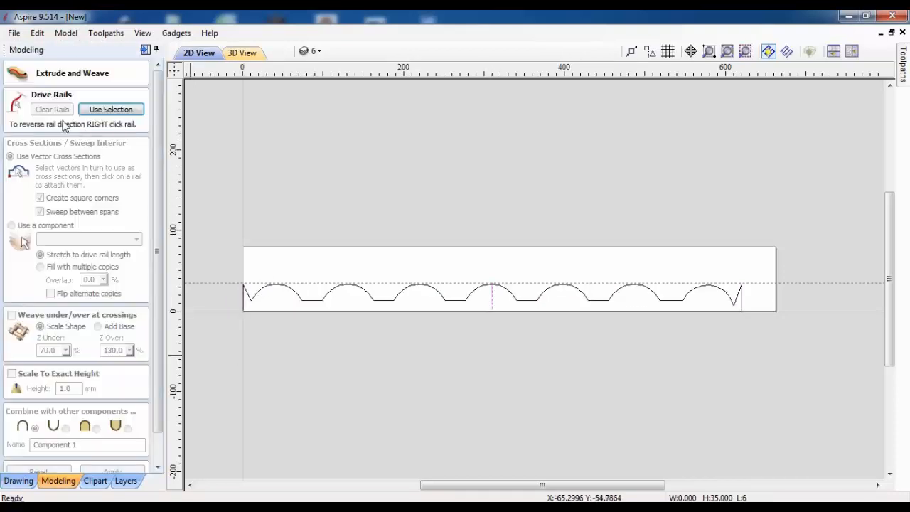
{"action": "left_click", "coordinate": [111, 108]}
{"action": "left_click", "coordinate": [378, 306]}
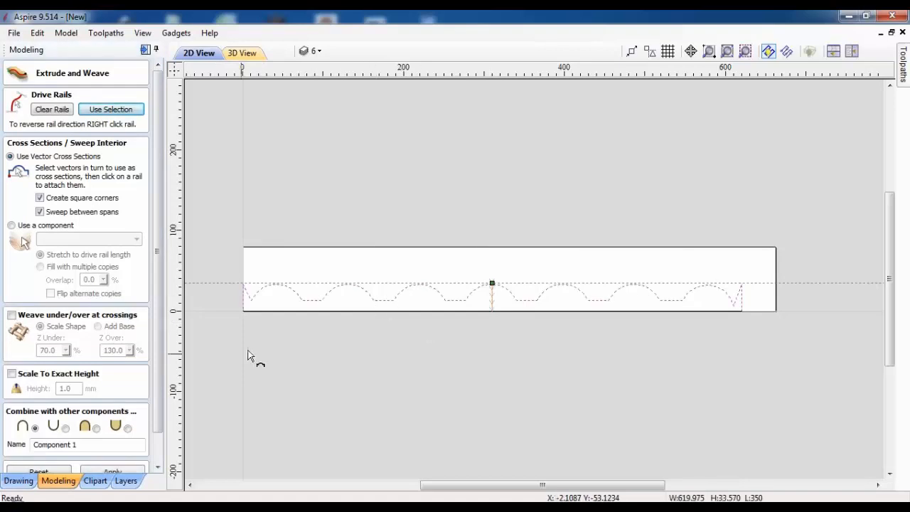
{"action": "scroll", "coordinate": [122, 455], "scroll_direction": "down", "scroll_amount": 1}
{"action": "left_click", "coordinate": [112, 440]}
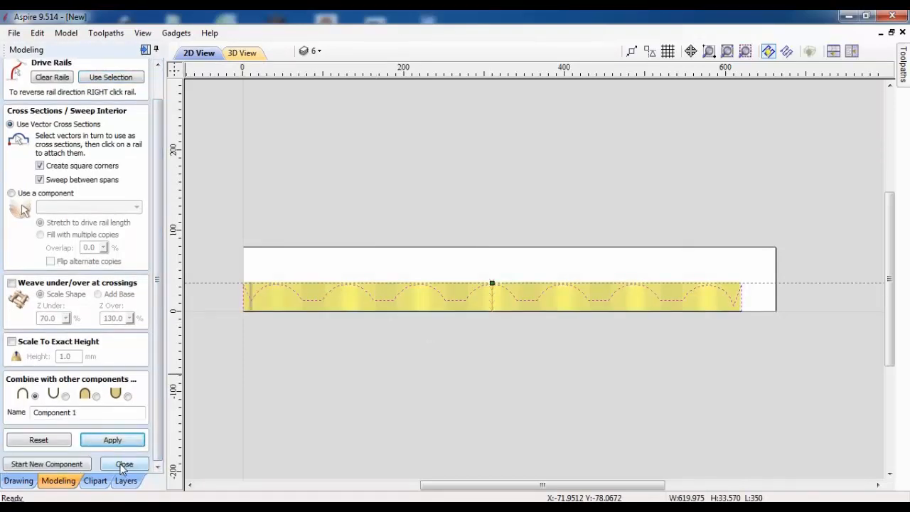
{"action": "left_click", "coordinate": [122, 464]}
{"action": "left_click", "coordinate": [243, 53]}
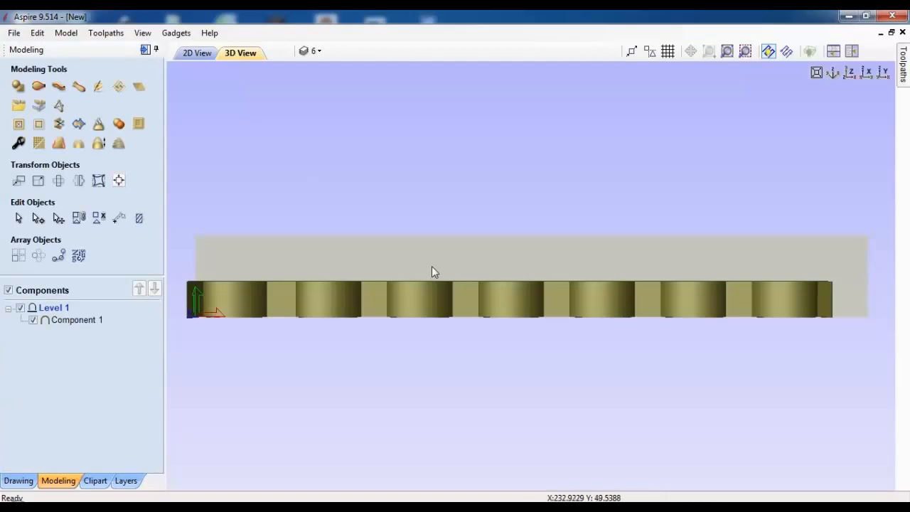
{"action": "left_click_drag", "start_coordinate": [431, 267], "coordinate": [382, 218]}
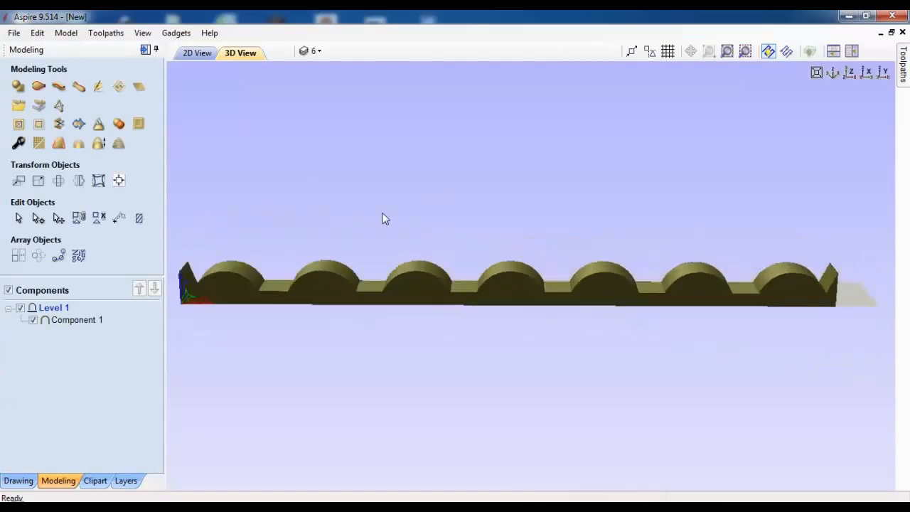
{"action": "left_click", "coordinate": [205, 56]}
{"action": "left_click", "coordinate": [242, 57]}
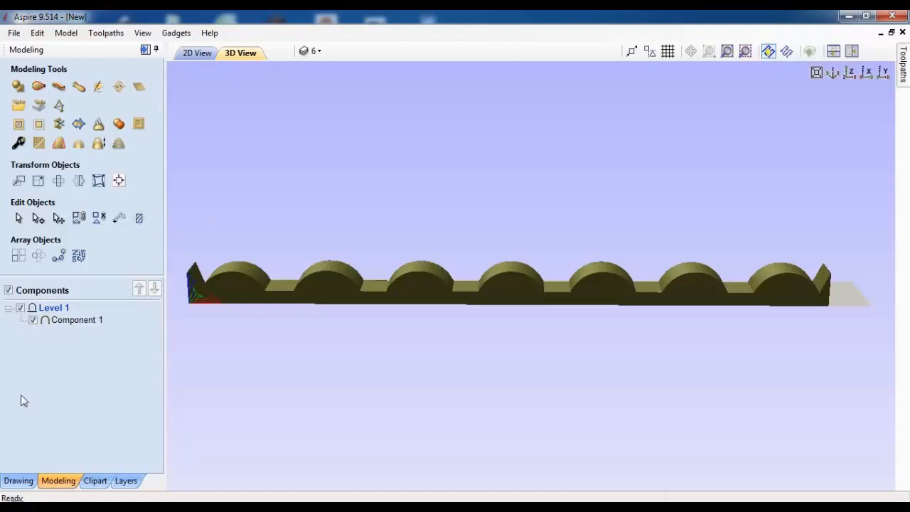
Step: Set the job size to 1 mm height and 35 mm thickness, keeping the design unscaled
{"action": "left_click", "coordinate": [19, 480]}
{"action": "left_click", "coordinate": [15, 108]}
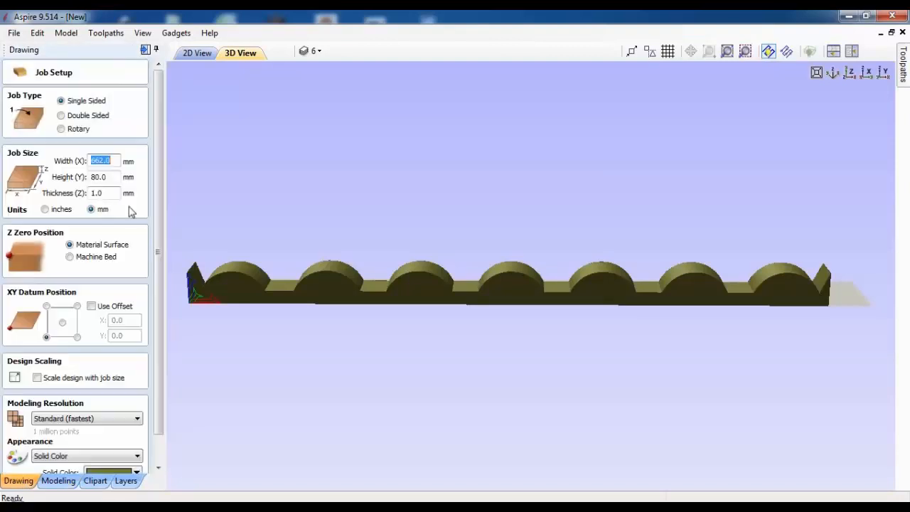
{"action": "key", "text": "Tab"}
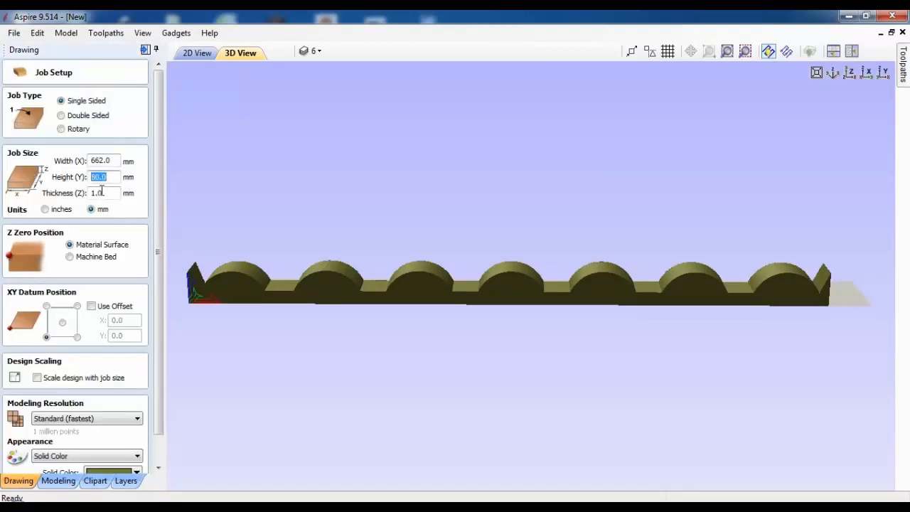
{"action": "type", "text": "1"}
{"action": "key", "text": "Tab"}
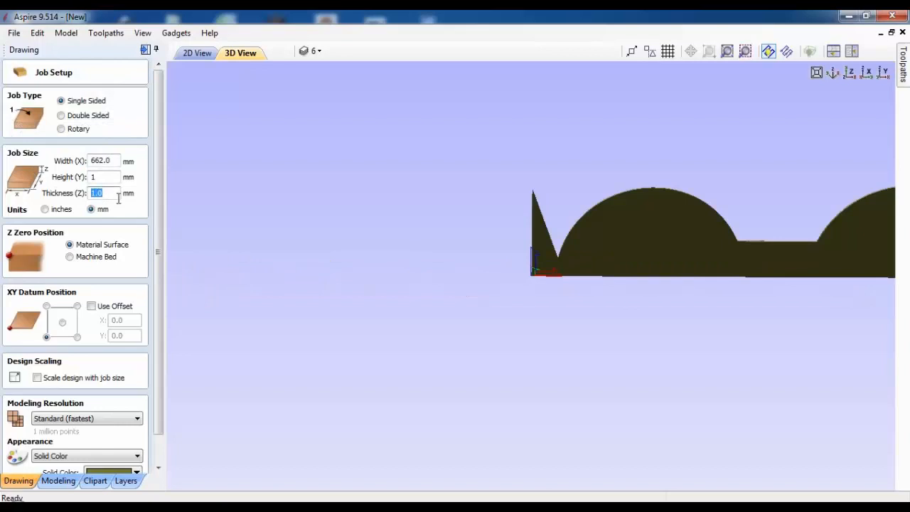
{"action": "type", "text": "35"}
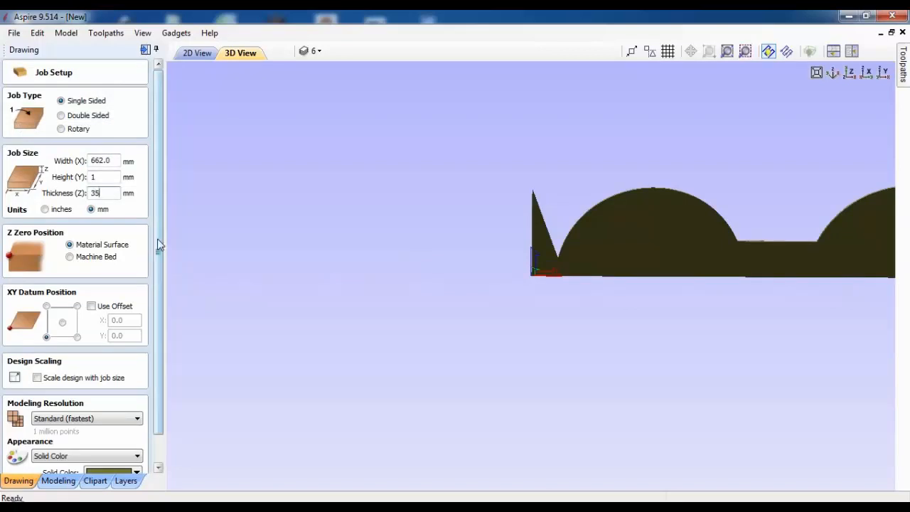
{"action": "left_click_drag", "start_coordinate": [157, 242], "coordinate": [161, 276]}
{"action": "left_click", "coordinate": [45, 464]}
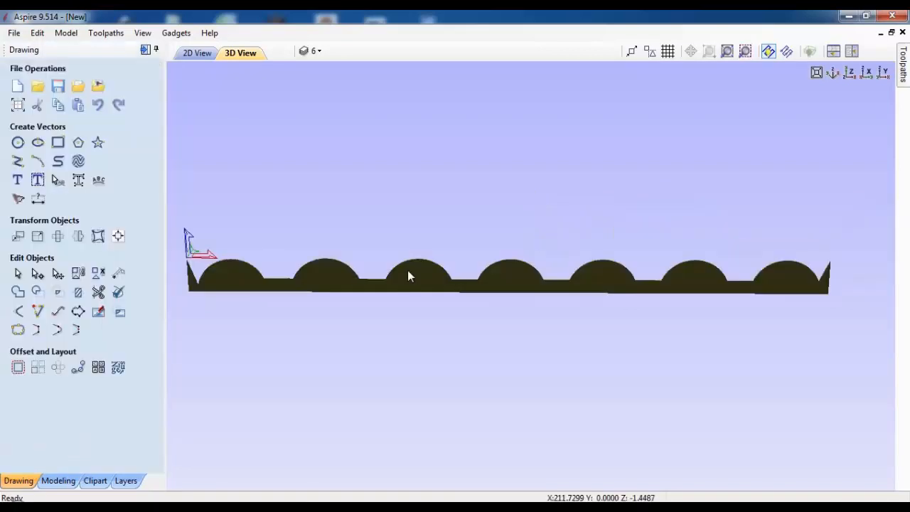
Step: Position the model at the bottom of the material in the material setup, with a 1.43 mm gap above the model
{"action": "left_click", "coordinate": [905, 71]}
{"action": "left_click", "coordinate": [740, 93]}
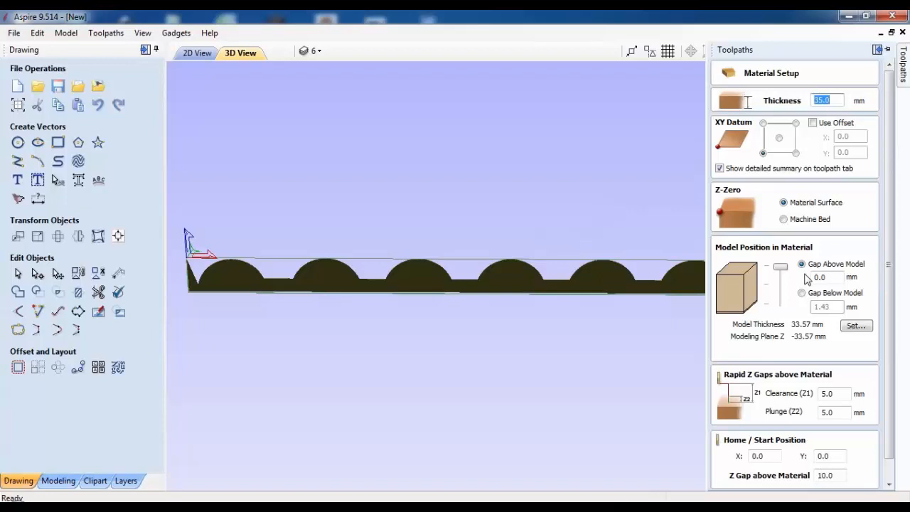
{"action": "scroll", "coordinate": [892, 336], "scroll_direction": "down", "scroll_amount": 1}
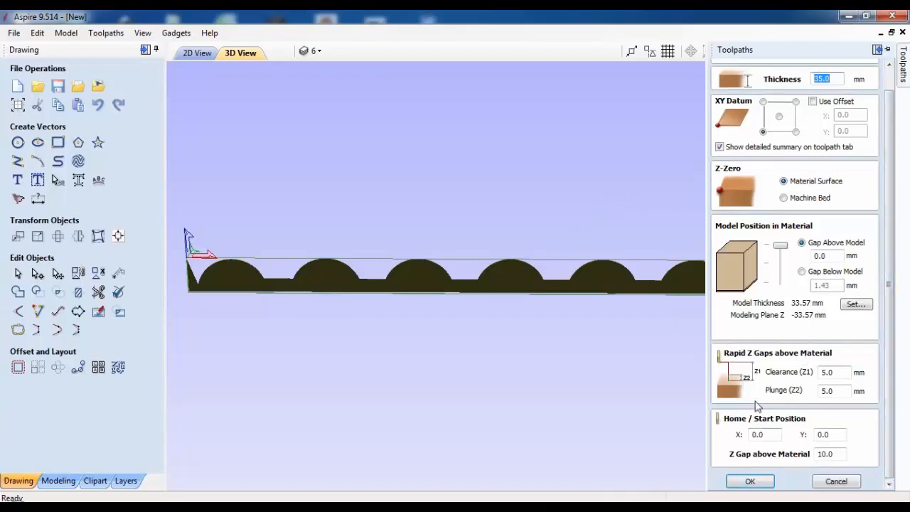
{"action": "left_click_drag", "start_coordinate": [780, 245], "coordinate": [781, 283]}
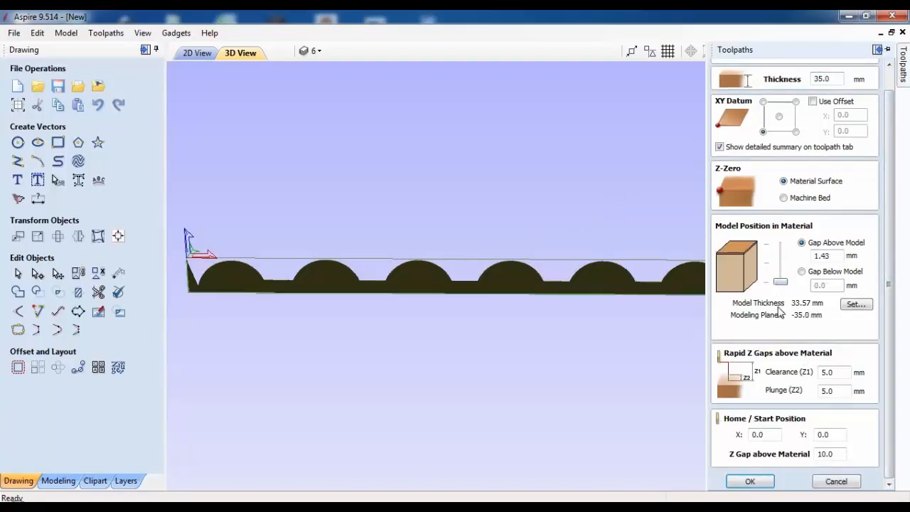
{"action": "left_click", "coordinate": [750, 481]}
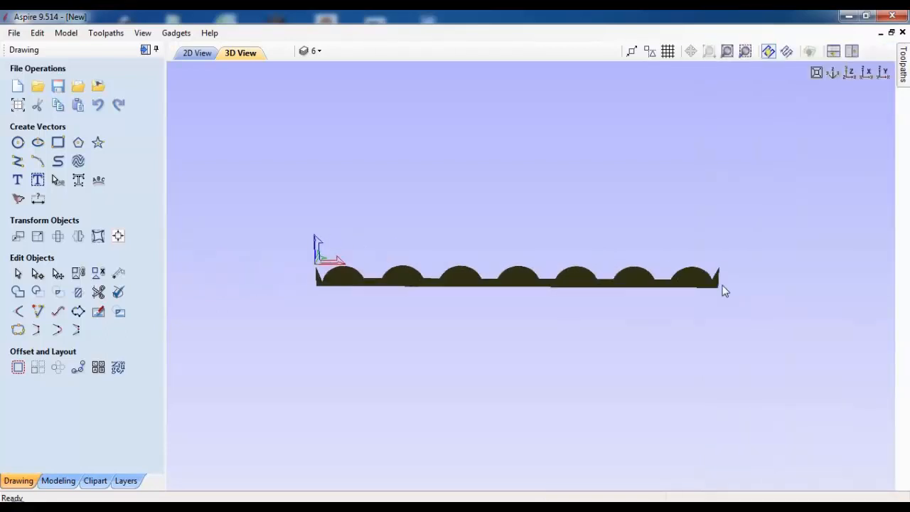
Step: Start a rough machining toolpath using the 1 mm end mill from the tool database, with its pass depth set to 1 mm
{"action": "mouse_move", "coordinate": [903, 76]}
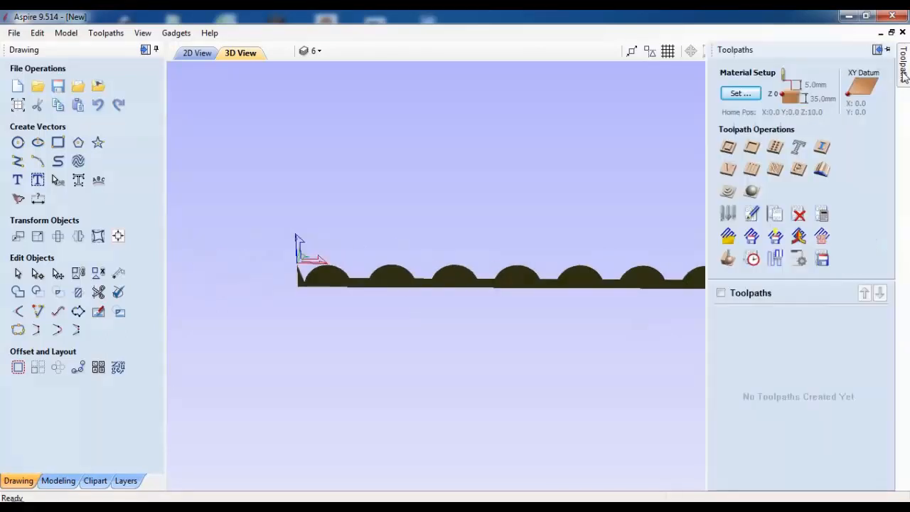
{"action": "left_click", "coordinate": [735, 208]}
{"action": "left_click", "coordinate": [799, 113]}
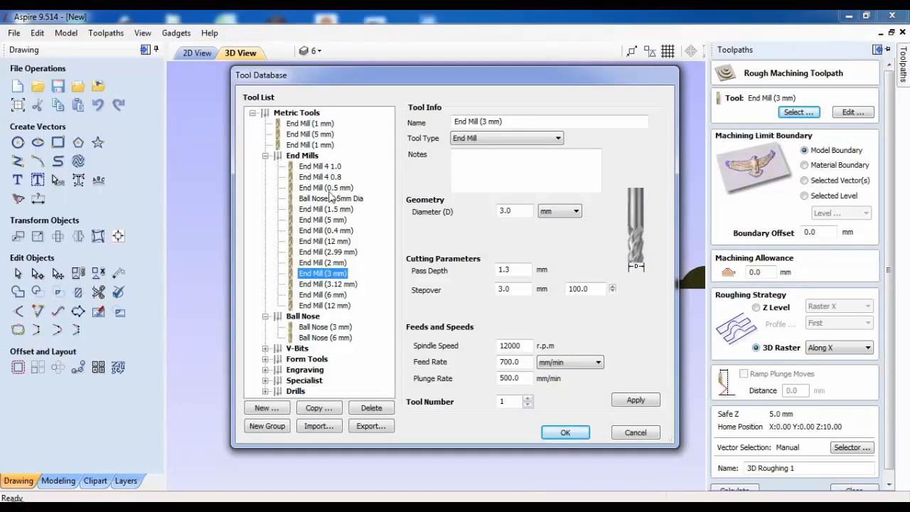
{"action": "left_click", "coordinate": [313, 145]}
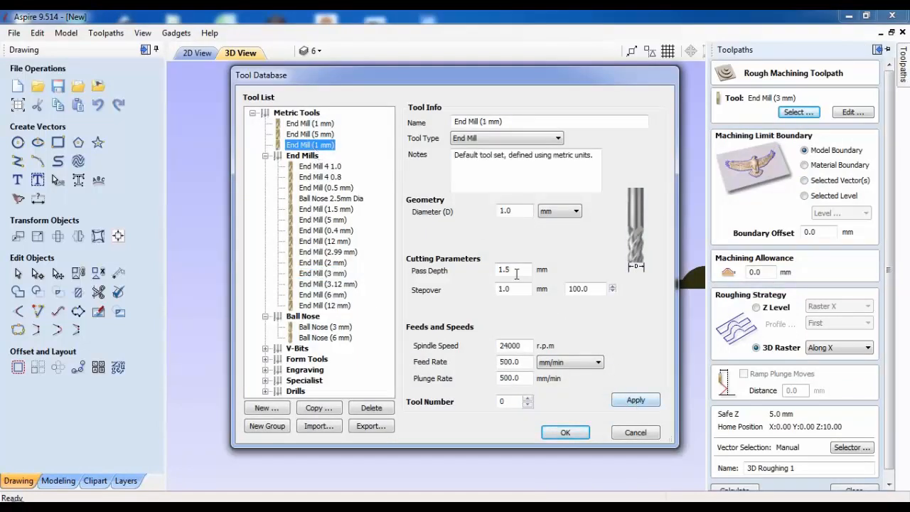
{"action": "left_click_drag", "start_coordinate": [517, 272], "coordinate": [457, 270]}
{"action": "type", "text": "1"}
{"action": "left_click_drag", "start_coordinate": [588, 289], "coordinate": [508, 286]}
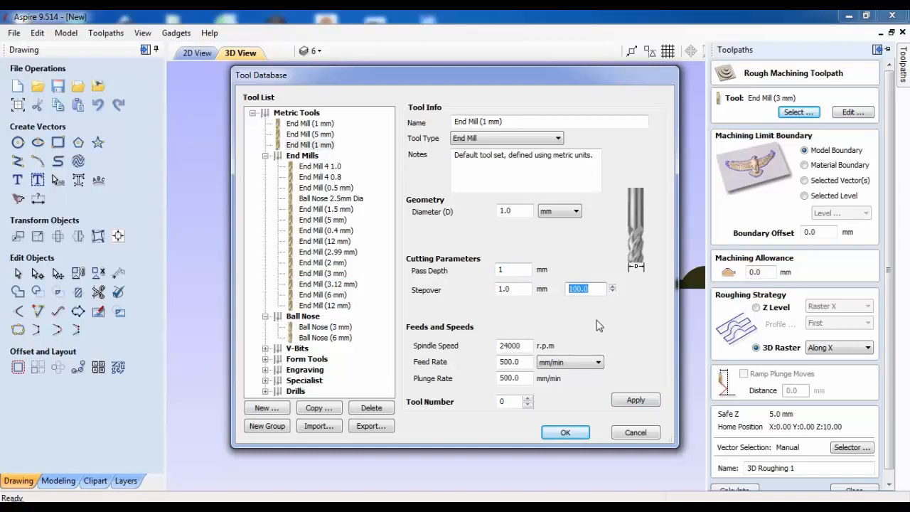
{"action": "left_click", "coordinate": [635, 400]}
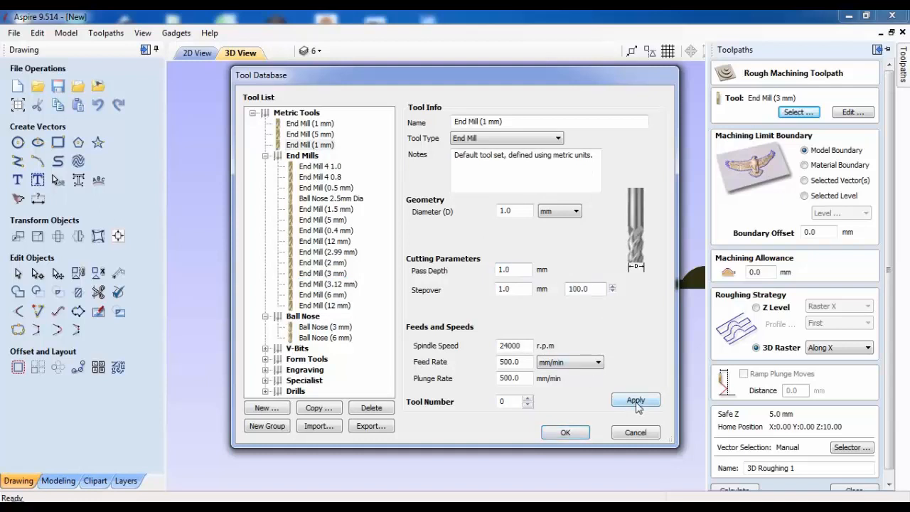
{"action": "left_click", "coordinate": [562, 434]}
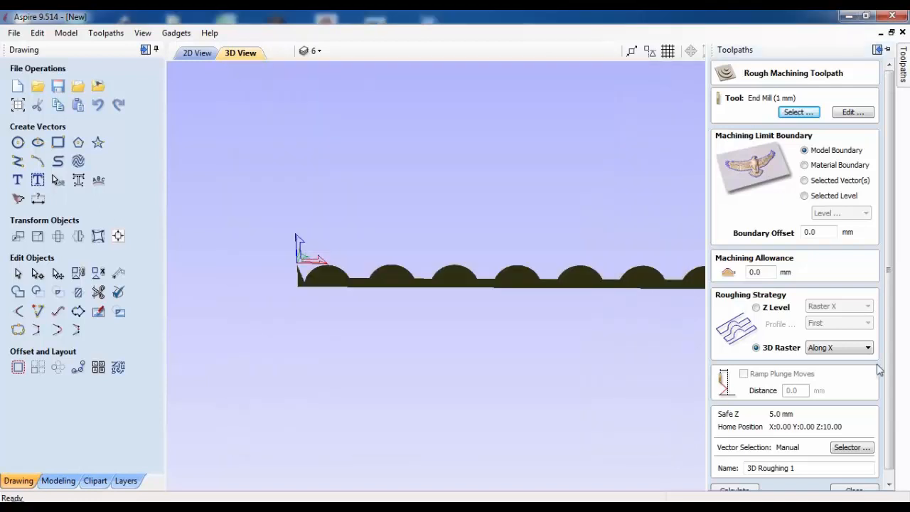
Step: Calculate the 3D raster roughing toolpath along X, close its preview and keep the toolpath controls docked
{"action": "scroll", "coordinate": [888, 404], "scroll_direction": "down", "scroll_amount": 1}
{"action": "left_click", "coordinate": [744, 483]}
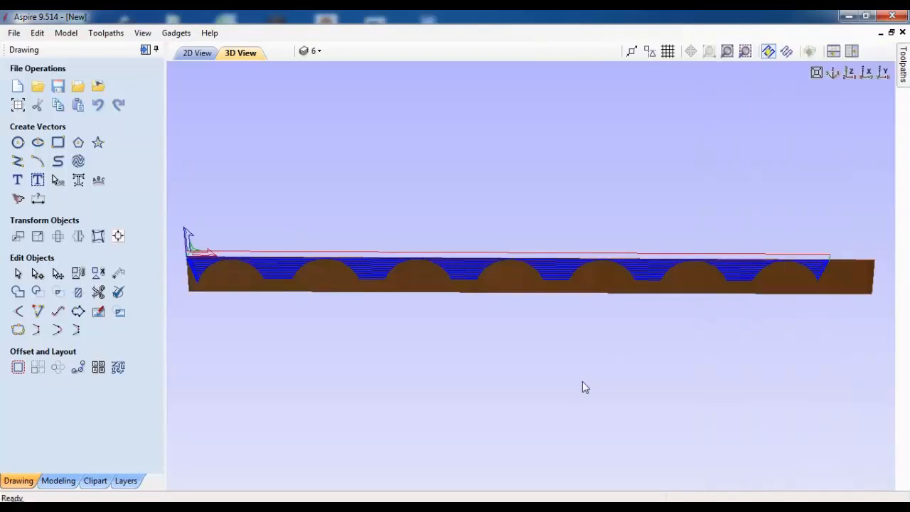
{"action": "mouse_move", "coordinate": [904, 80]}
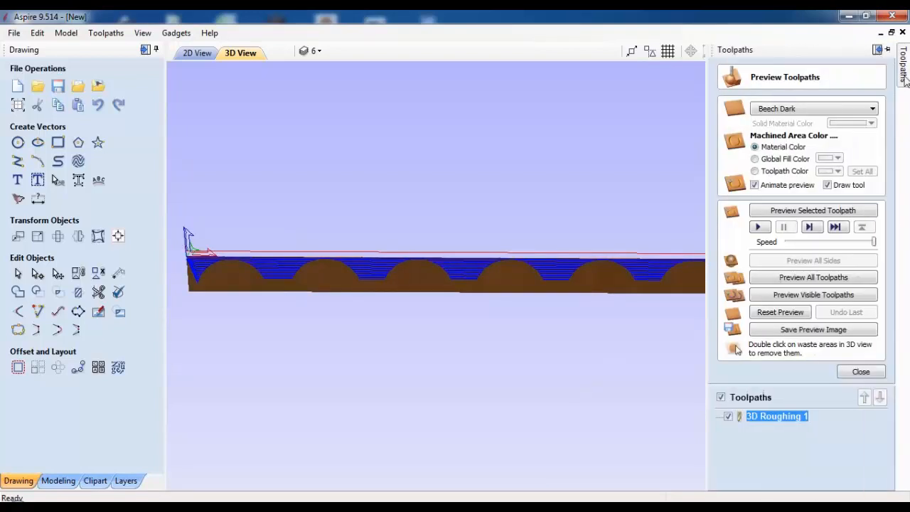
{"action": "left_click", "coordinate": [860, 373]}
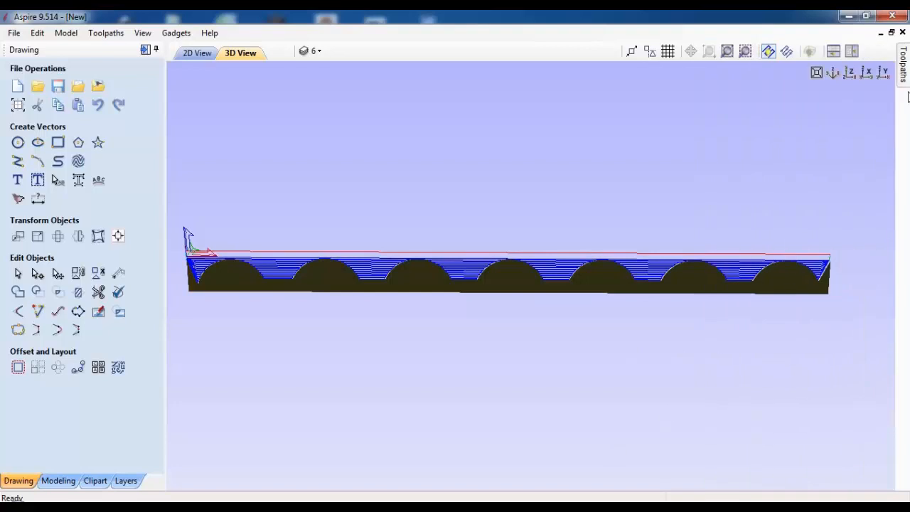
{"action": "left_click", "coordinate": [892, 49]}
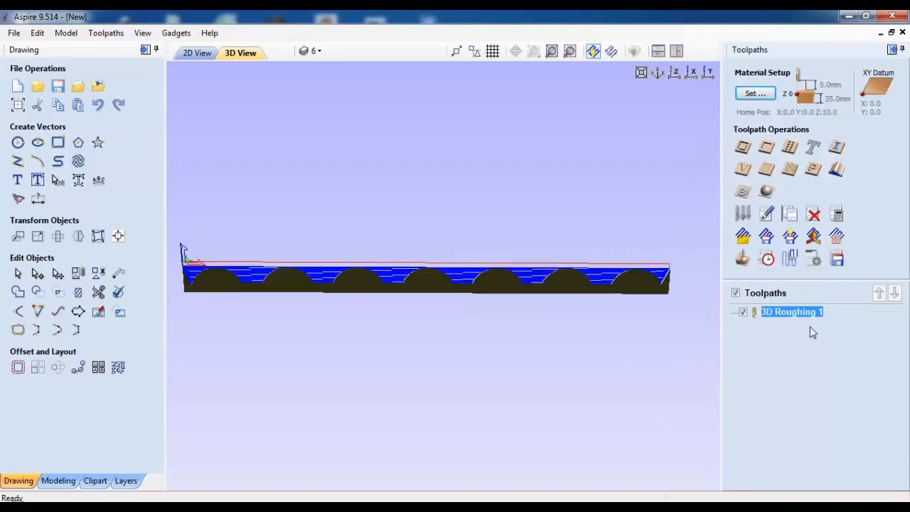
Step: Simulate the roughing toolpath from a reset preview, adjusting the playback speed to watch the cut
{"action": "mouse_move", "coordinate": [789, 316]}
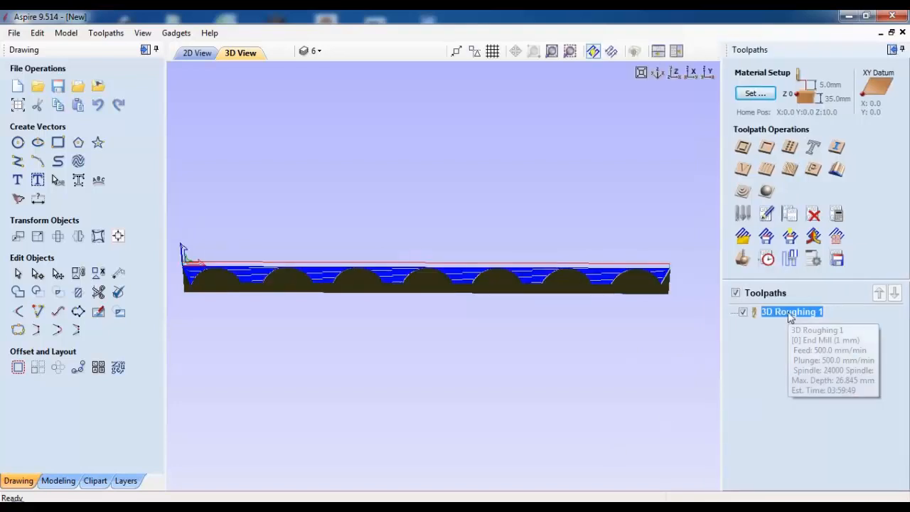
{"action": "left_click", "coordinate": [743, 258]}
{"action": "left_click", "coordinate": [853, 243]}
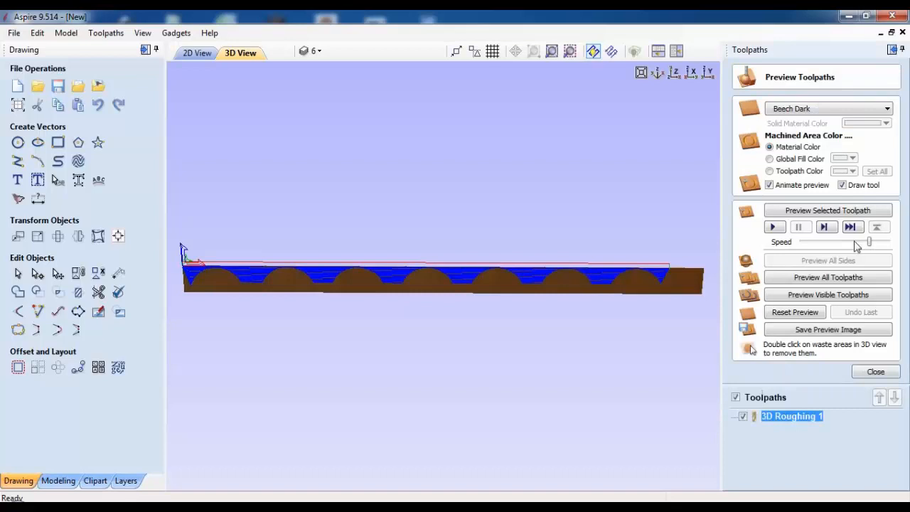
{"action": "left_click", "coordinate": [794, 313]}
{"action": "left_click", "coordinate": [773, 227]}
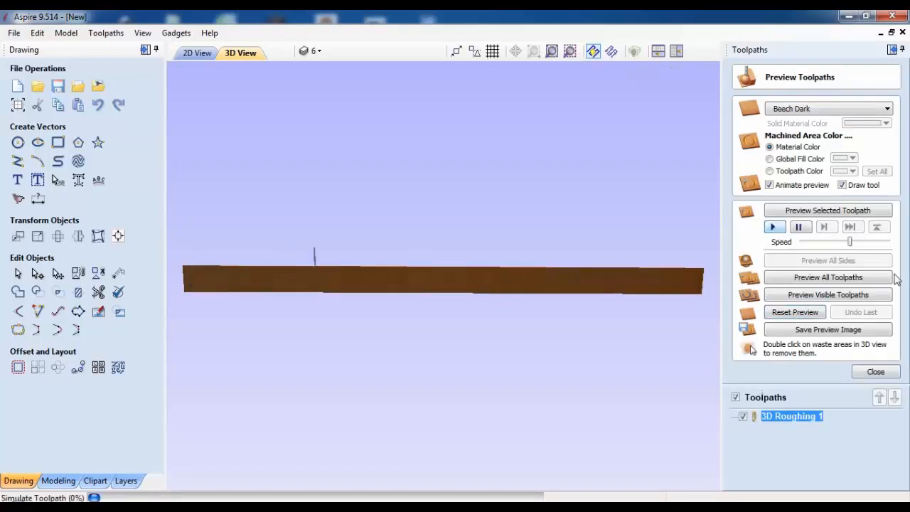
{"action": "left_click", "coordinate": [863, 243]}
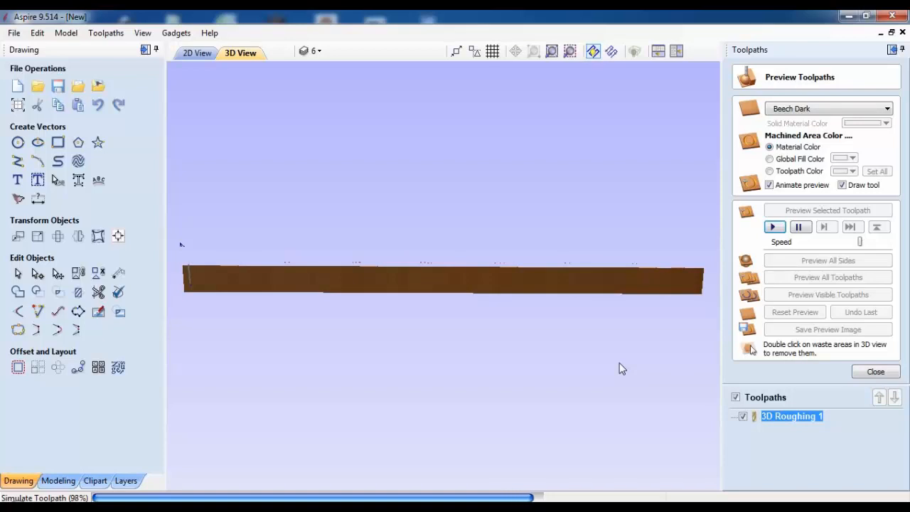
Step: Rename the roughing toolpath to B10, make it visible and close the toolpath preview
{"action": "right_click", "coordinate": [778, 418]}
{"action": "left_click", "coordinate": [811, 337]}
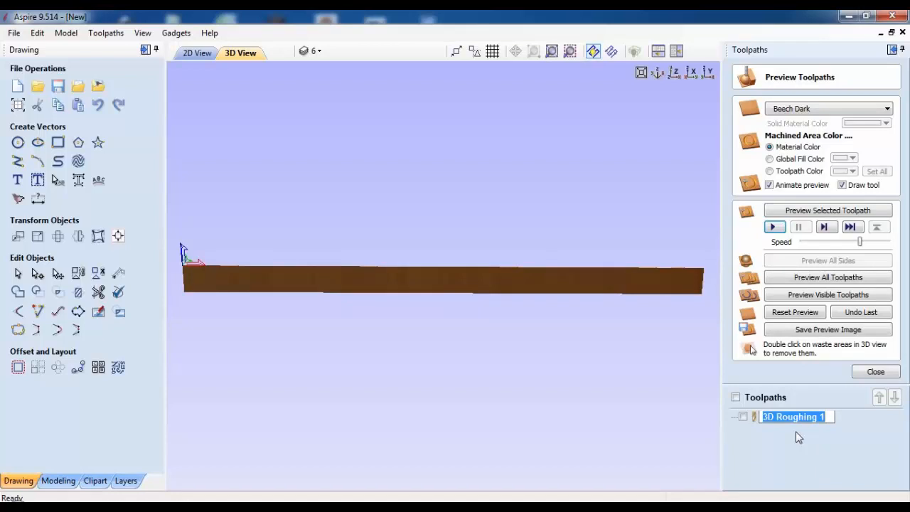
{"action": "type", "text": "B10"}
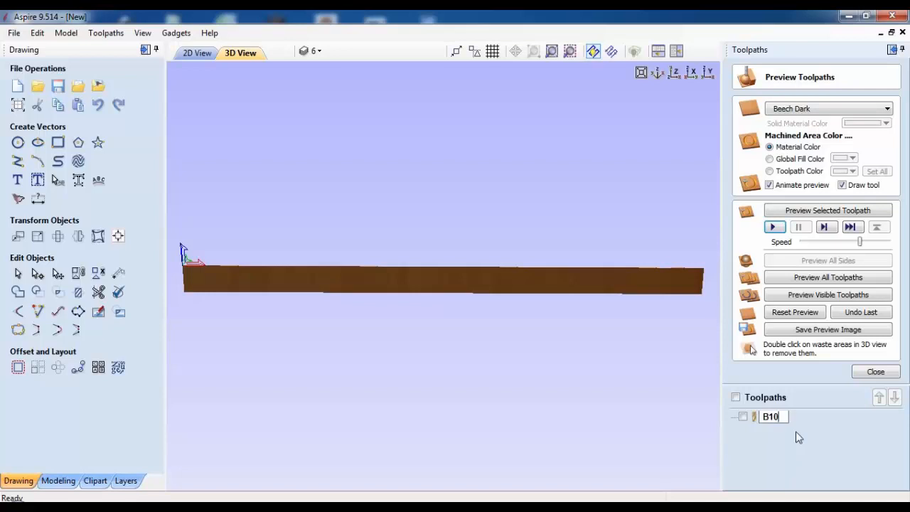
{"action": "key", "text": "Return"}
{"action": "left_click", "coordinate": [743, 417]}
{"action": "left_click", "coordinate": [875, 371]}
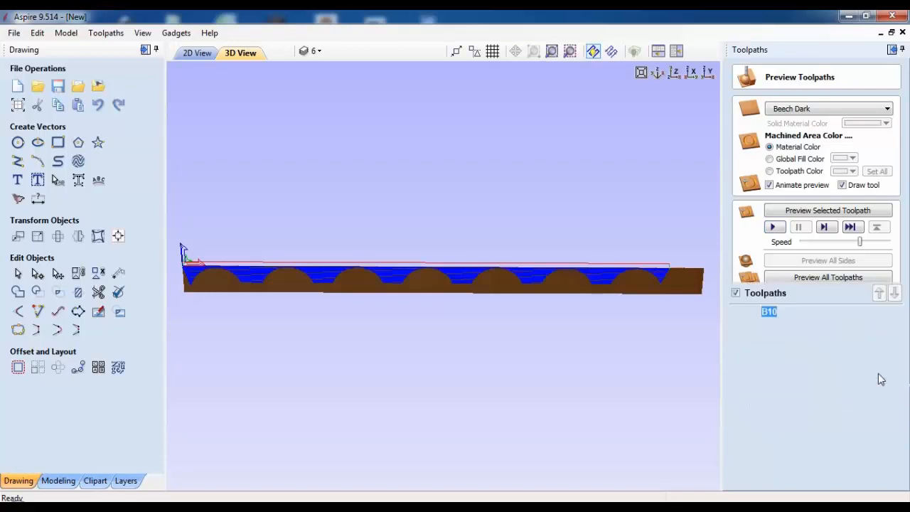
Step: Save the B10 toolpath to the Desktop as B10 with the G Code (mm) (*.tap) post processor
{"action": "left_click", "coordinate": [837, 259]}
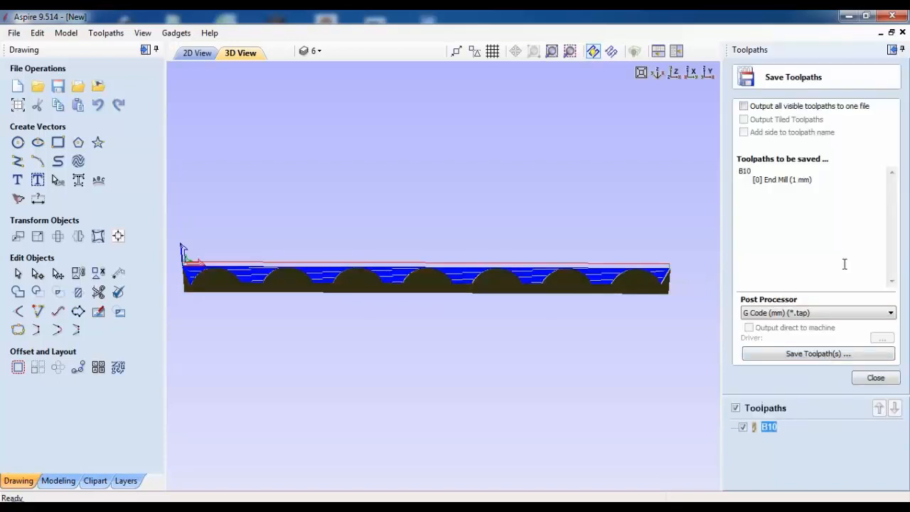
{"action": "left_click", "coordinate": [824, 358]}
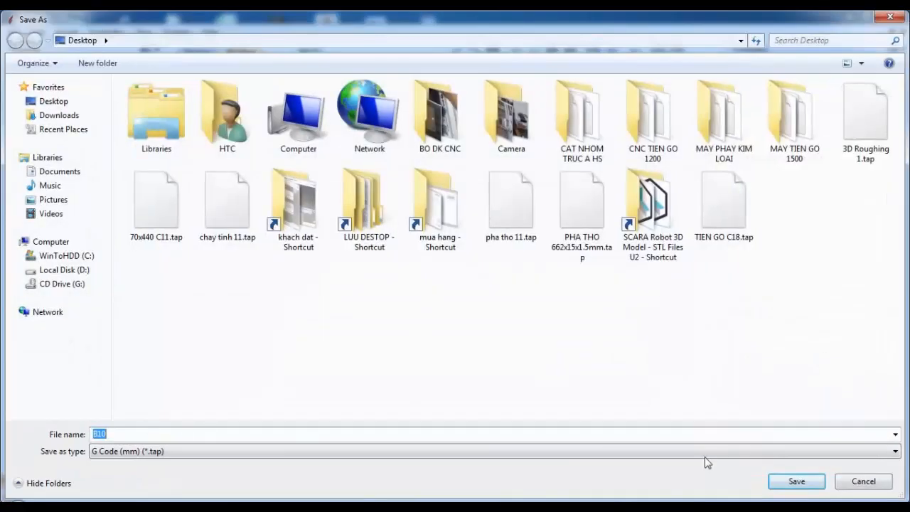
{"action": "left_click", "coordinate": [796, 482]}
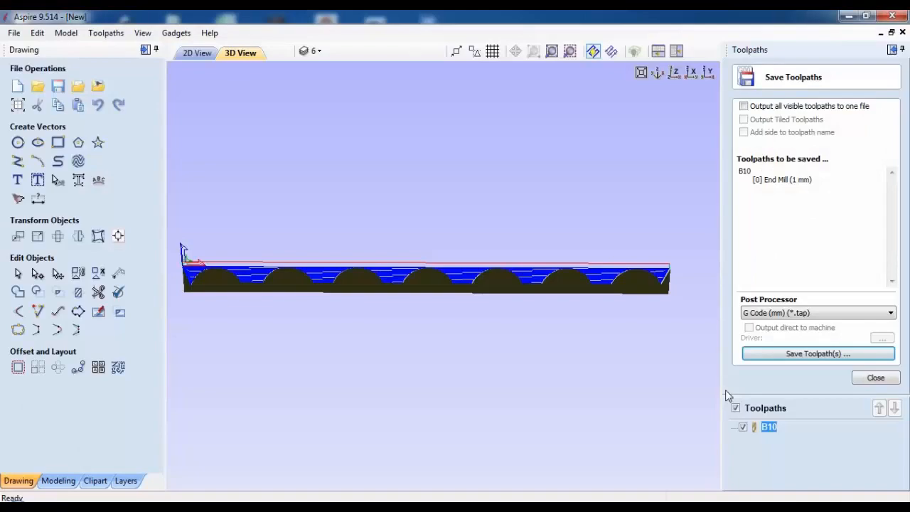
{"action": "left_click", "coordinate": [875, 378]}
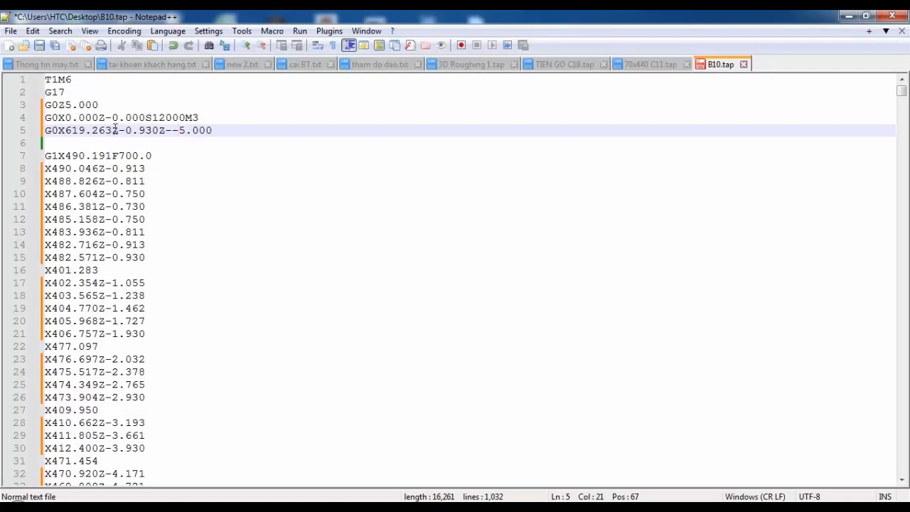
Step: In Notepad++, correct line 5 of B10.tap to G0X619.263Z5.000 and save the file
{"action": "mouse_move", "coordinate": [113, 130]}
{"action": "left_mouse_down"}
{"action": "mouse_move", "coordinate": [162, 130]}
{"action": "mouse_move", "coordinate": [118, 131]}
{"action": "left_mouse_up"}
{"action": "key", "text": "Delete"}
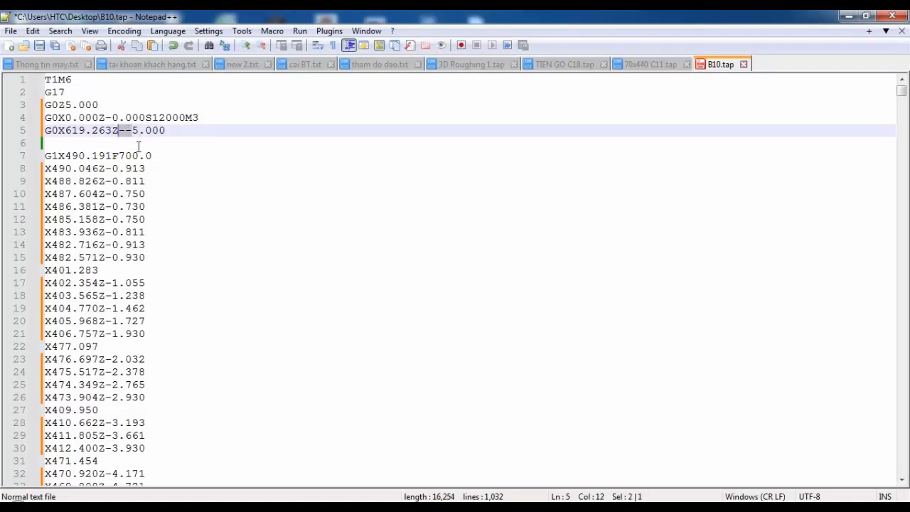
{"action": "key", "text": "Delete"}
{"action": "left_click", "coordinate": [156, 130]}
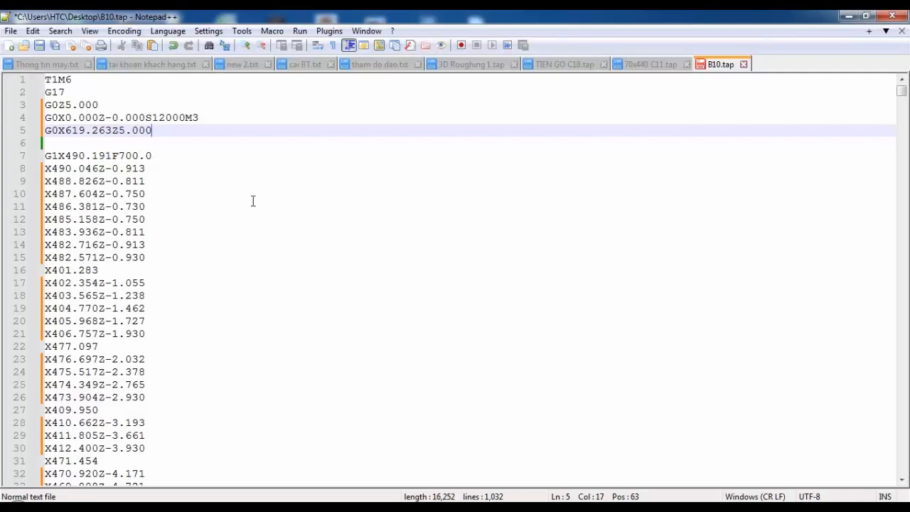
{"action": "key", "text": "ctrl+s"}
Step: Clear the first of the two duplicate G0Z--5.000 retract commands near the end of B10.tap
{"action": "left_click_drag", "start_coordinate": [901, 140], "coordinate": [893, 472]}
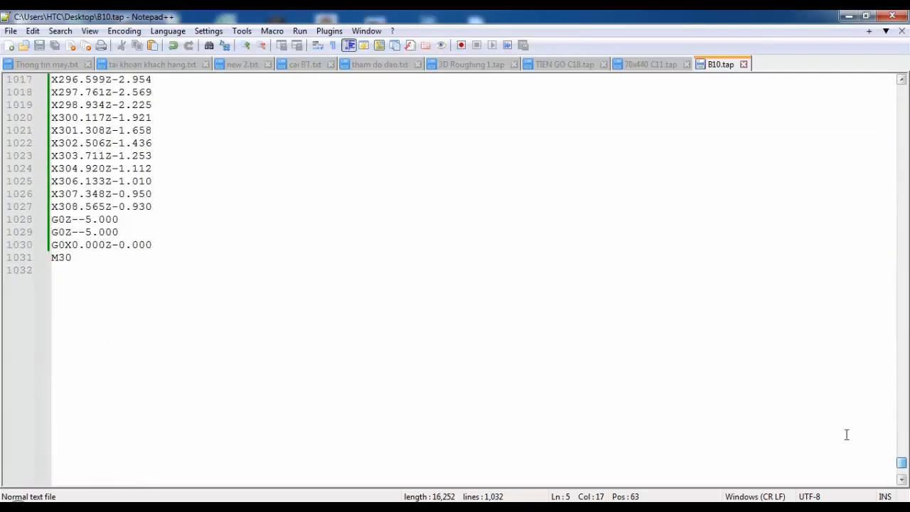
{"action": "left_click", "coordinate": [86, 220]}
{"action": "key", "text": "BackSpace"}
{"action": "key", "text": "BackSpace"}
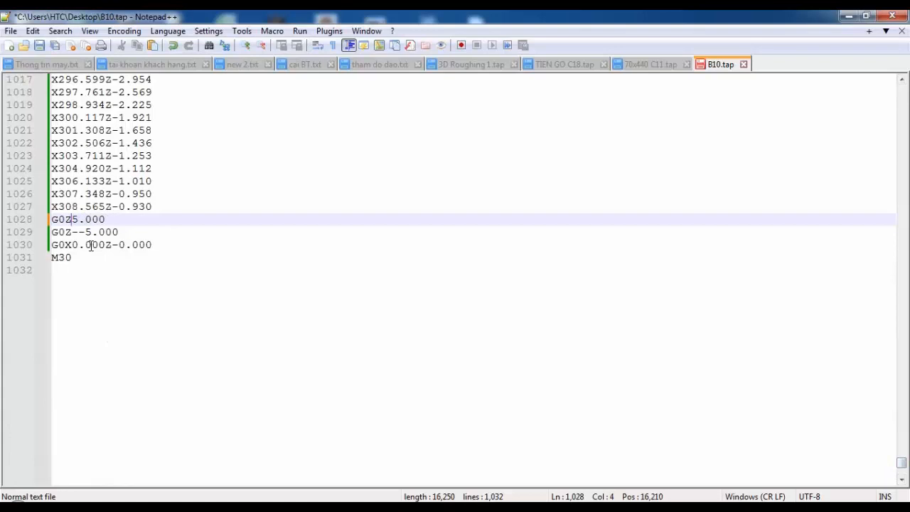
{"action": "left_click_drag", "start_coordinate": [106, 220], "coordinate": [15, 220]}
{"action": "key", "text": "Delete"}
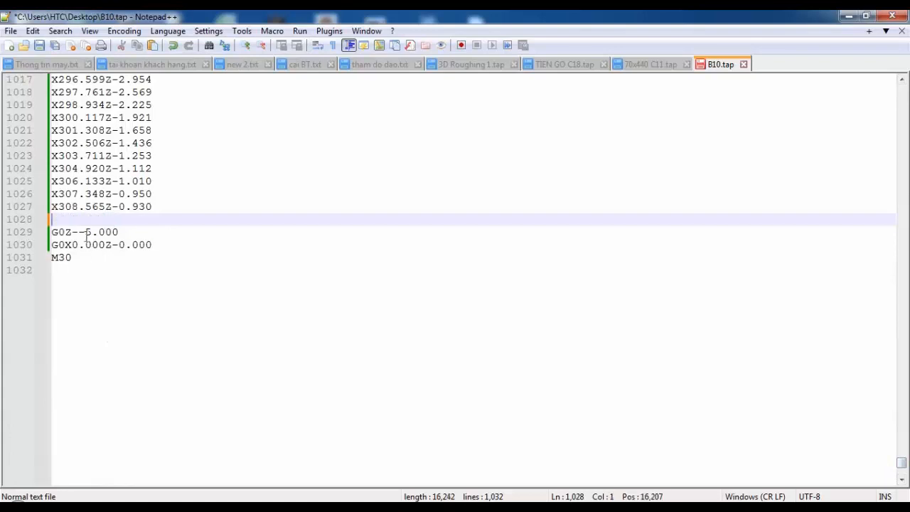
Step: Correct the retract command on line 1029 of B10.tap to G0Z5.000 and save the file
{"action": "left_click", "coordinate": [85, 232]}
{"action": "key", "text": "BackSpace"}
{"action": "key", "text": "BackSpace"}
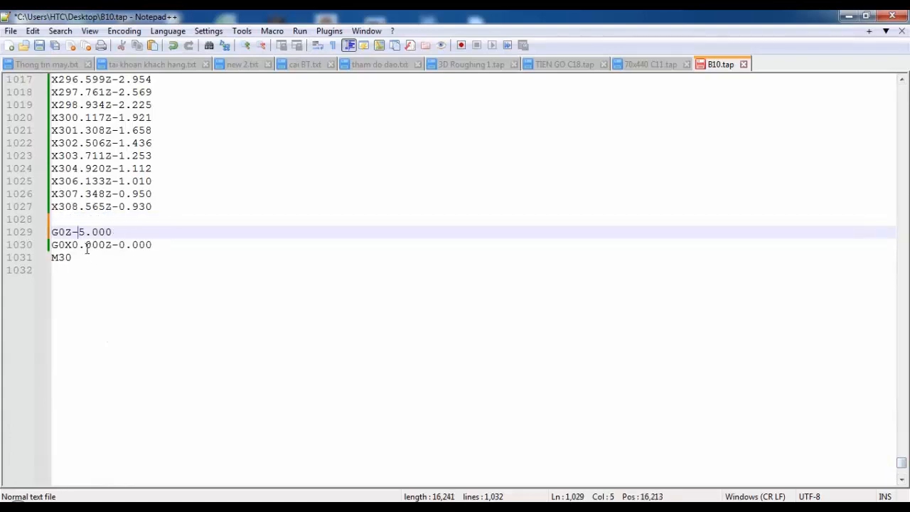
{"action": "left_click", "coordinate": [39, 45]}
{"action": "left_click", "coordinate": [229, 248]}
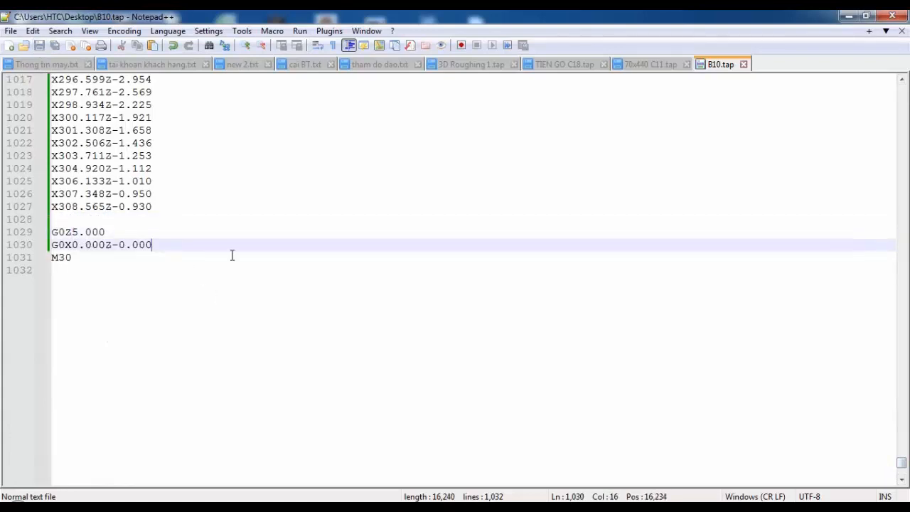
Step: Review the B10.tap coordinates from the end of the program back to its opening lines
{"action": "scroll", "coordinate": [232, 257], "scroll_direction": "up", "scroll_amount": 19}
{"action": "scroll", "coordinate": [232, 257], "scroll_direction": "up", "scroll_amount": 20}
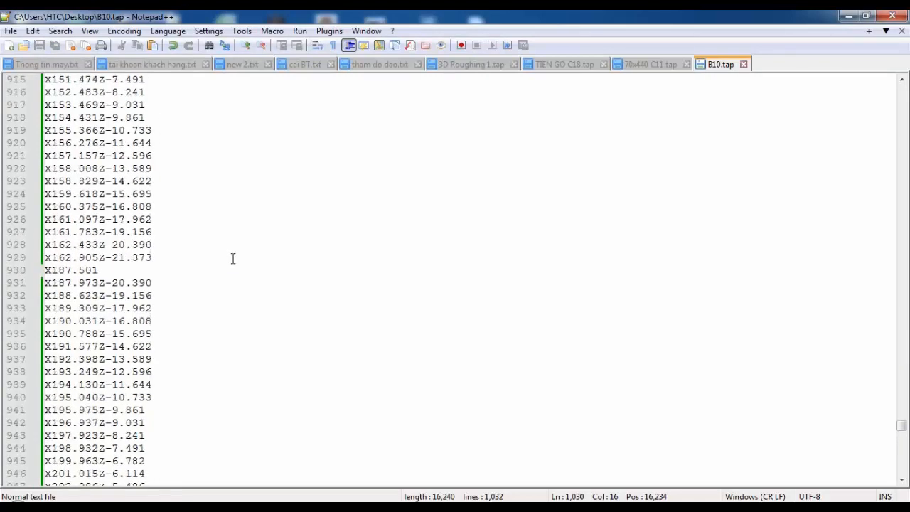
{"action": "scroll", "coordinate": [235, 256], "scroll_direction": "up", "scroll_amount": 20}
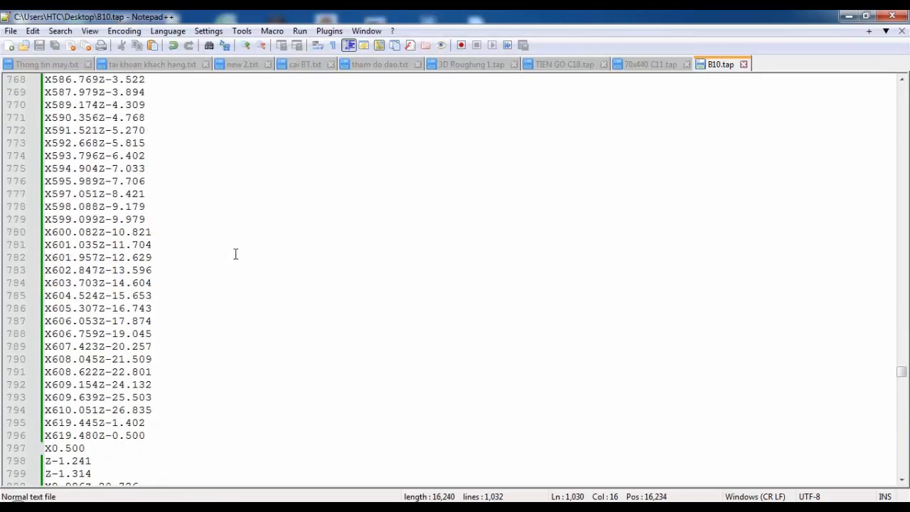
{"action": "scroll", "coordinate": [238, 257], "scroll_direction": "up", "scroll_amount": 8}
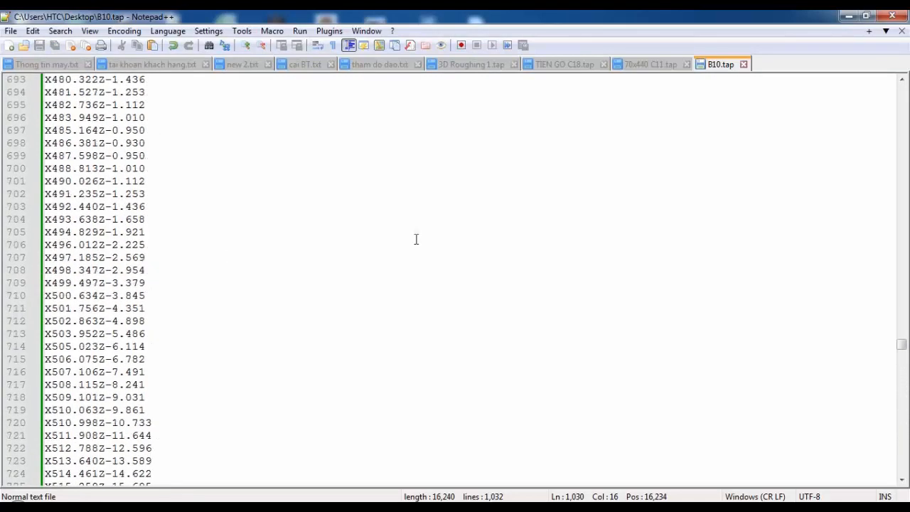
{"action": "left_click_drag", "start_coordinate": [901, 354], "coordinate": [891, 94]}
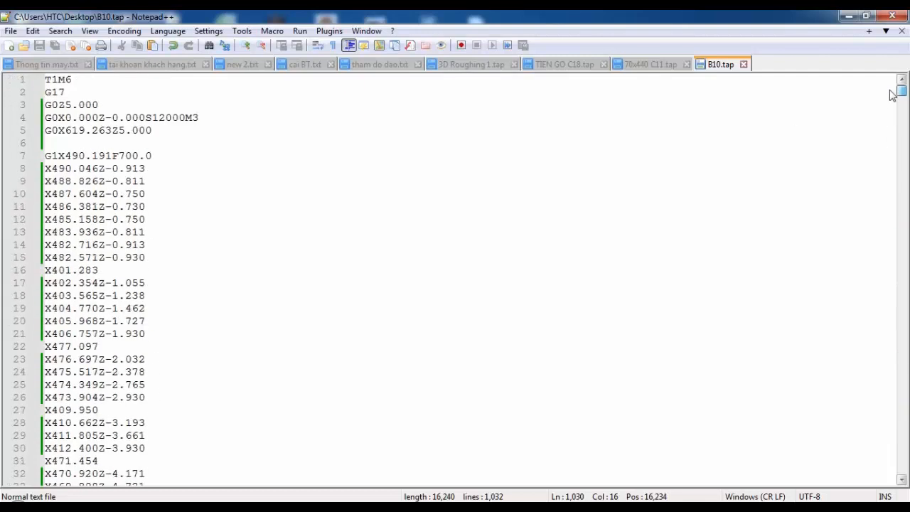
{"action": "left_click", "coordinate": [309, 334]}
{"action": "scroll", "coordinate": [300, 367], "scroll_direction": "down", "scroll_amount": 10}
{"action": "scroll", "coordinate": [300, 367], "scroll_direction": "up", "scroll_amount": 4}
{"action": "scroll", "coordinate": [300, 367], "scroll_direction": "up", "scroll_amount": 6}
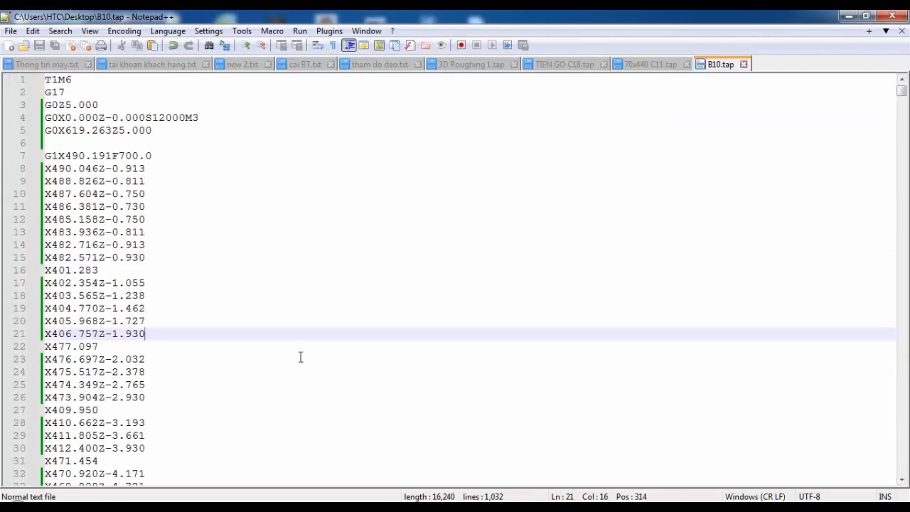
Step: Minimize Notepad++, refresh the desktop and launch Mach3Mill
{"action": "left_click", "coordinate": [847, 16]}
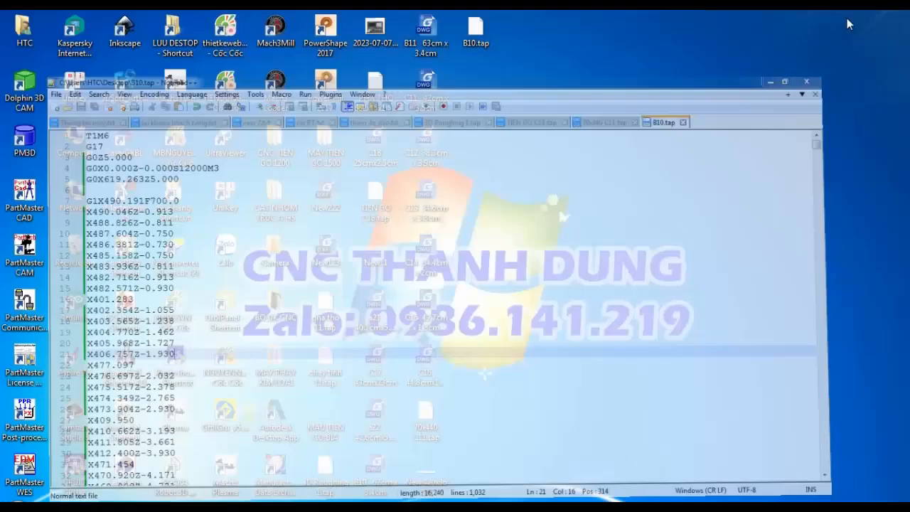
{"action": "right_click", "coordinate": [547, 295]}
{"action": "left_click", "coordinate": [576, 332]}
{"action": "right_click", "coordinate": [523, 240]}
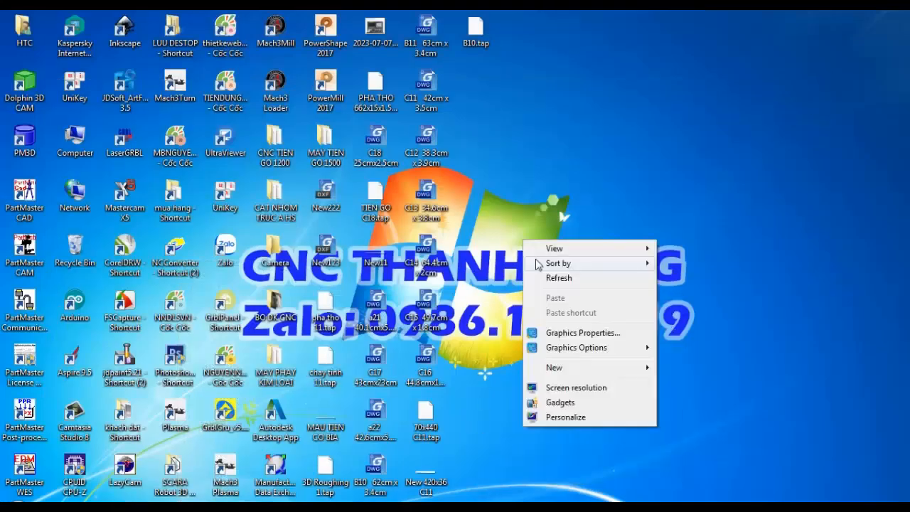
{"action": "left_click", "coordinate": [552, 277]}
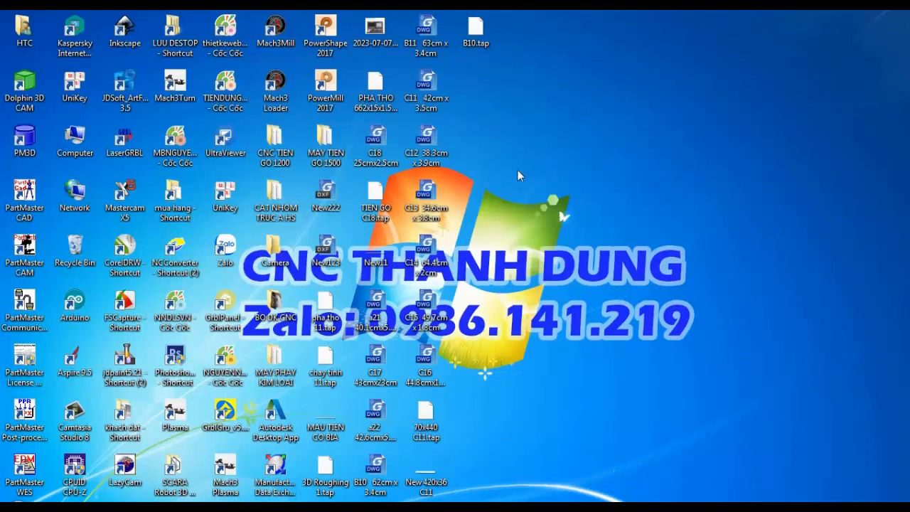
{"action": "double_click", "coordinate": [281, 42]}
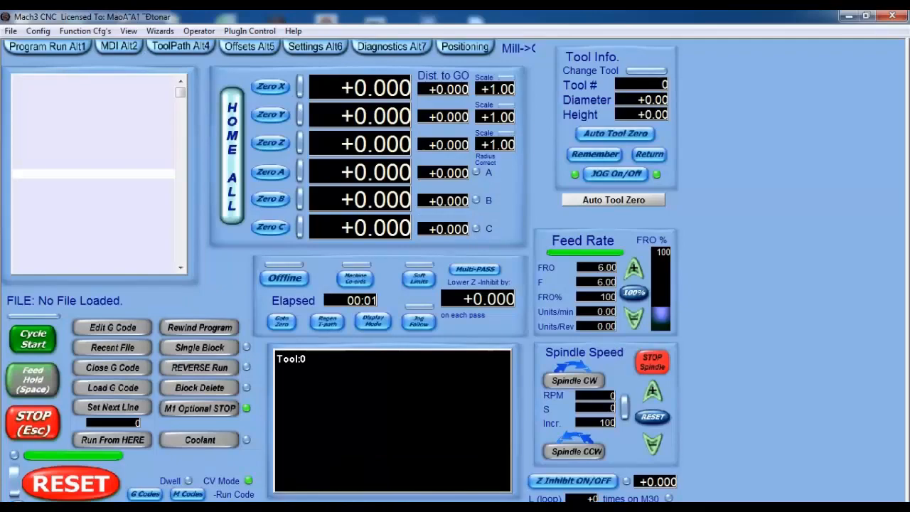
Step: Load B10.tap from the Desktop into Mach3 and check its toolpath from the front
{"action": "left_click", "coordinate": [113, 387]}
{"action": "left_click_drag", "start_coordinate": [636, 214], "coordinate": [611, 256]}
{"action": "left_click", "coordinate": [381, 286]}
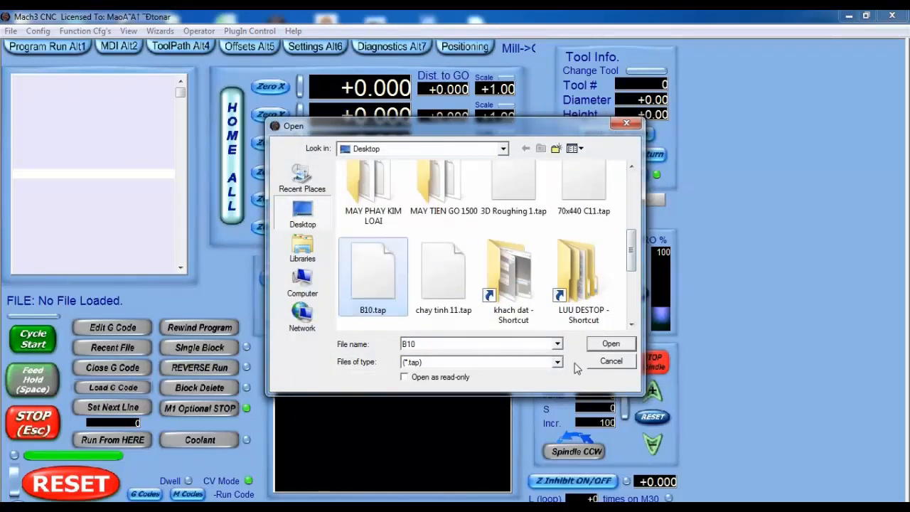
{"action": "left_click", "coordinate": [610, 343]}
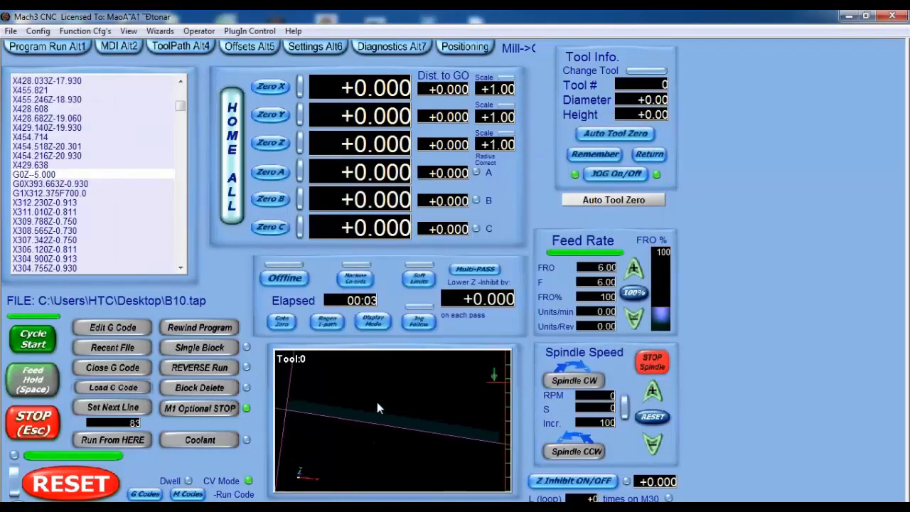
{"action": "left_click_drag", "start_coordinate": [376, 402], "coordinate": [403, 396]}
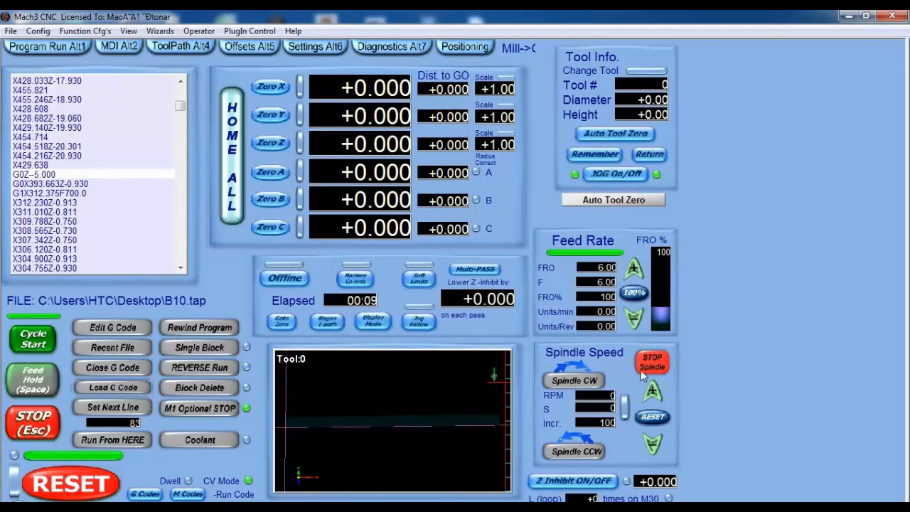
Step: Close the loaded G-code in Mach3 and switch back to B10.tap in Notepad++
{"action": "left_click", "coordinate": [90, 370]}
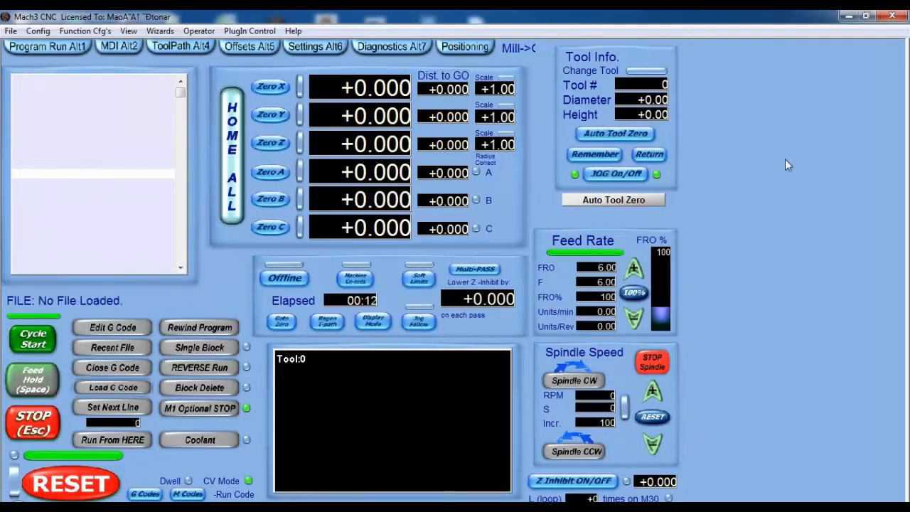
{"action": "left_click", "coordinate": [848, 16]}
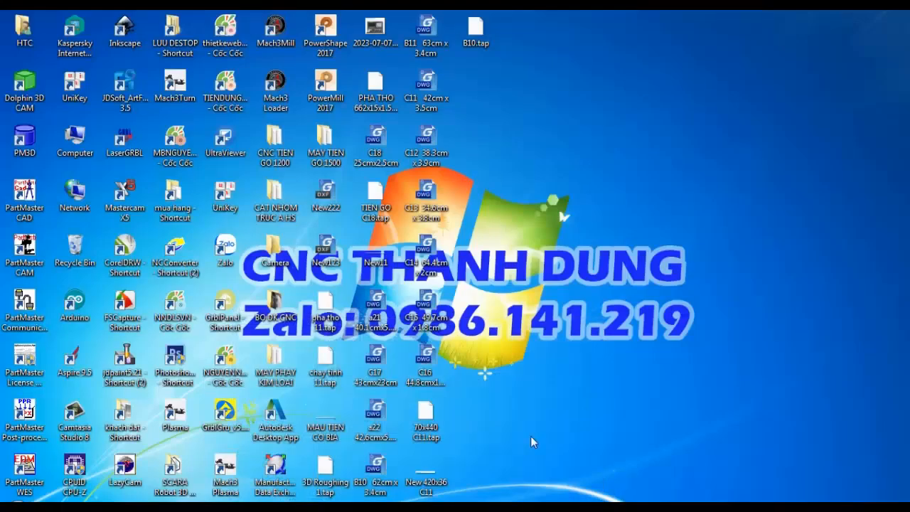
{"action": "left_click", "coordinate": [399, 471]}
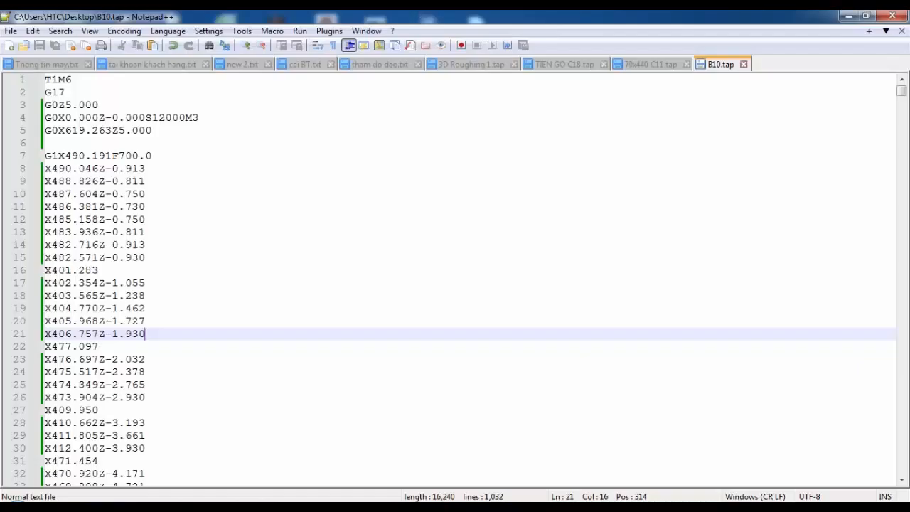
Step: Search B10.tap for Z-5 using the Replace function with an empty replacement text
{"action": "key", "text": "ctrl+f"}
{"action": "left_click", "coordinate": [467, 144]}
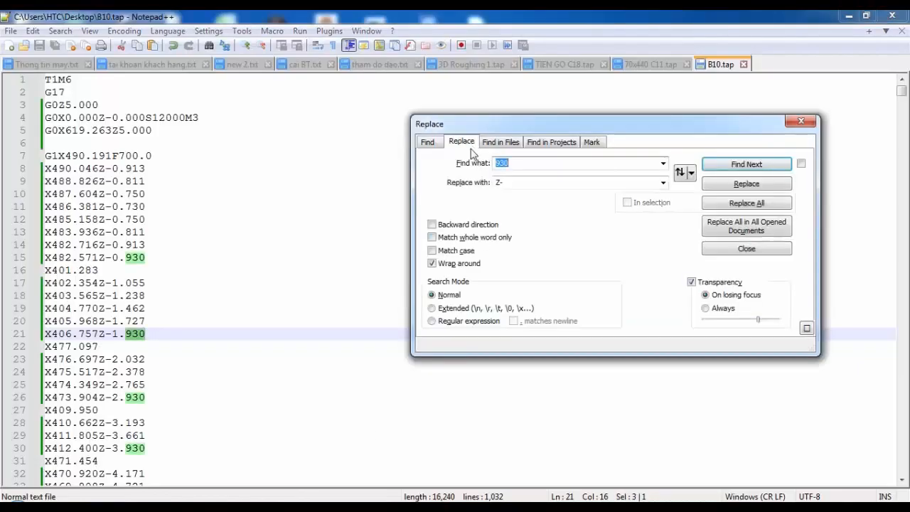
{"action": "type", "text": "Z-5"}
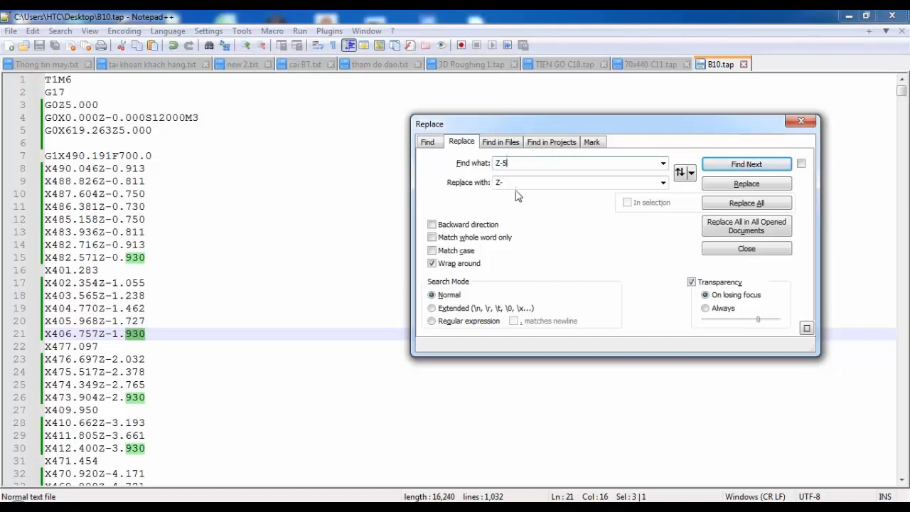
{"action": "left_click_drag", "start_coordinate": [515, 183], "coordinate": [437, 181]}
{"action": "key", "text": "BackSpace"}
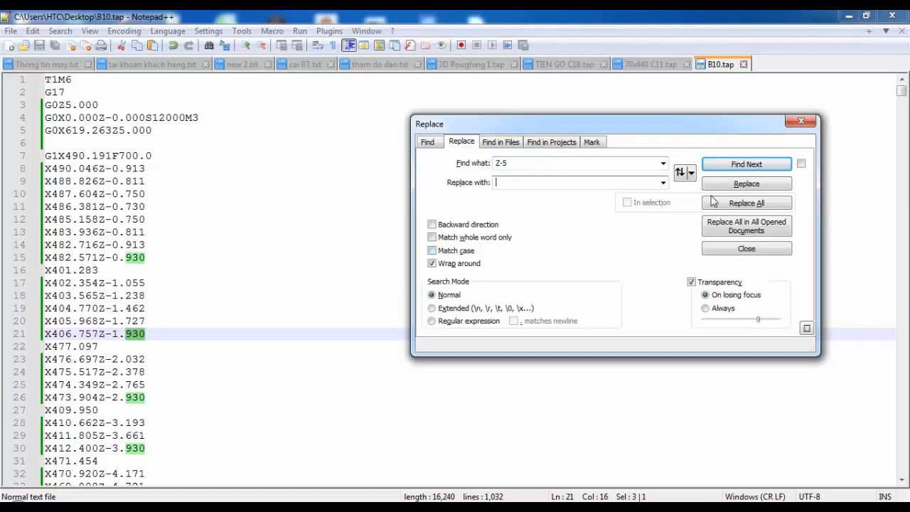
{"action": "left_click", "coordinate": [739, 165]}
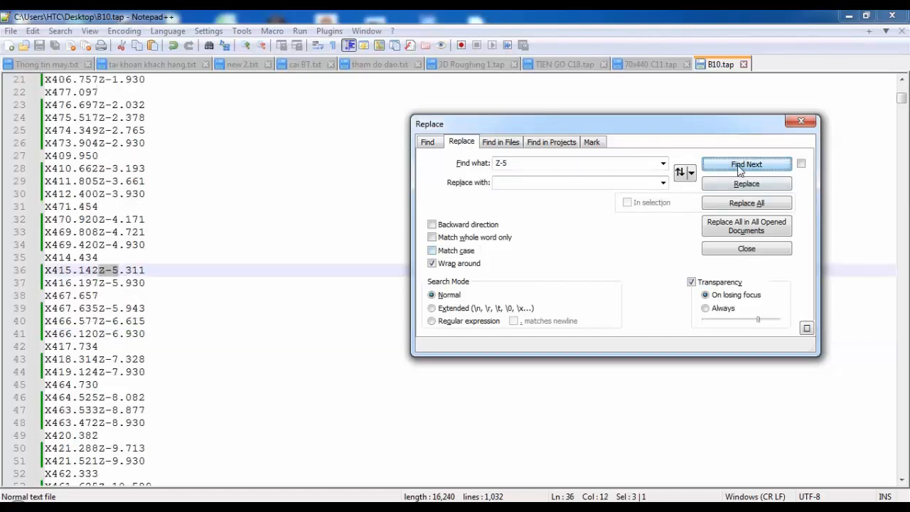
Step: Search B10.tap for Z-5.000, retry with a shortened term and close the Replace dialog
{"action": "left_click", "coordinate": [519, 164]}
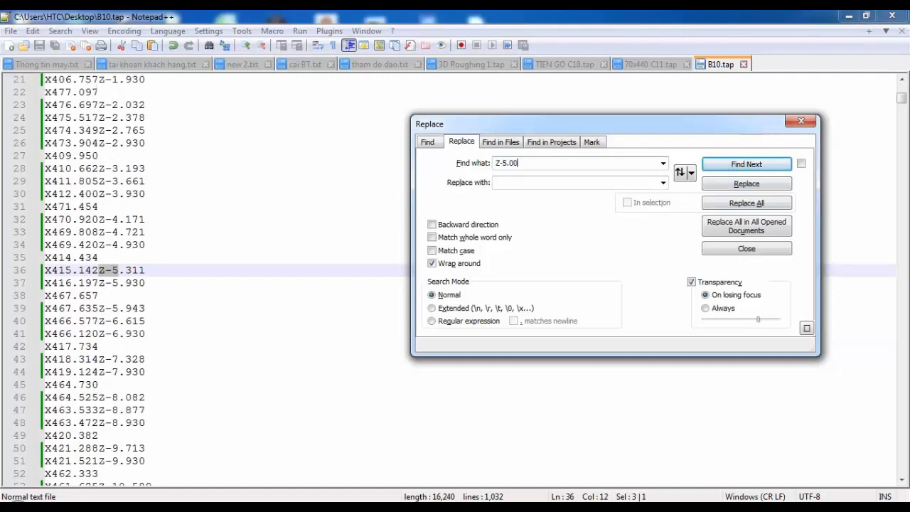
{"action": "type", "text": ".000"}
{"action": "left_click", "coordinate": [742, 165]}
{"action": "left_click", "coordinate": [526, 164]}
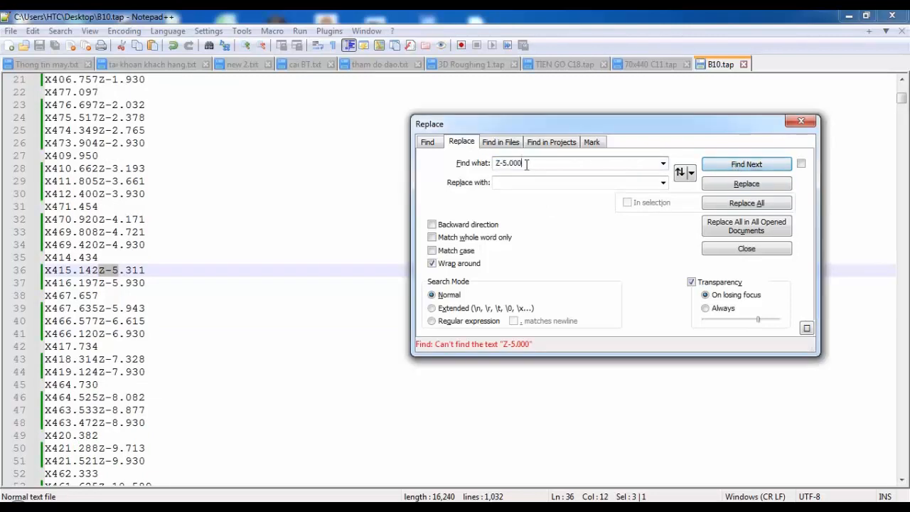
{"action": "key", "text": "BackSpace"}
{"action": "left_click", "coordinate": [744, 166]}
{"action": "left_click", "coordinate": [526, 164]}
{"action": "left_click", "coordinate": [718, 249]}
{"action": "scroll", "coordinate": [169, 236], "scroll_direction": "up", "scroll_amount": 7}
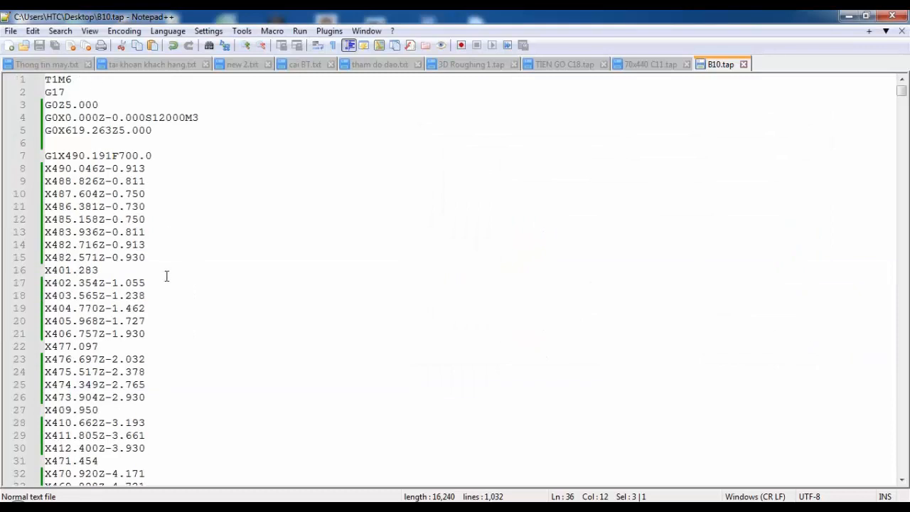
Step: Select the G0Z--5.000 command on line 85 and search through its occurrences in B10.tap
{"action": "scroll", "coordinate": [166, 277], "scroll_direction": "down", "scroll_amount": 20}
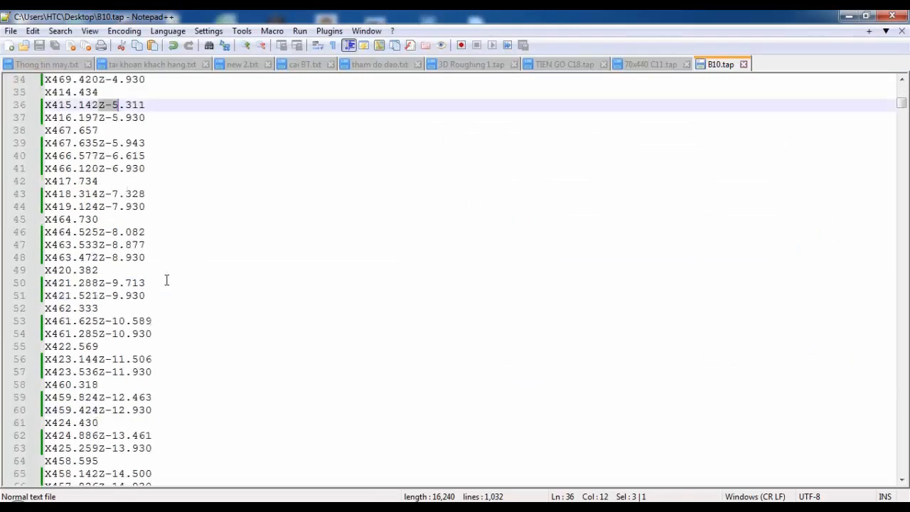
{"action": "left_click_drag", "start_coordinate": [120, 270], "coordinate": [15, 270]}
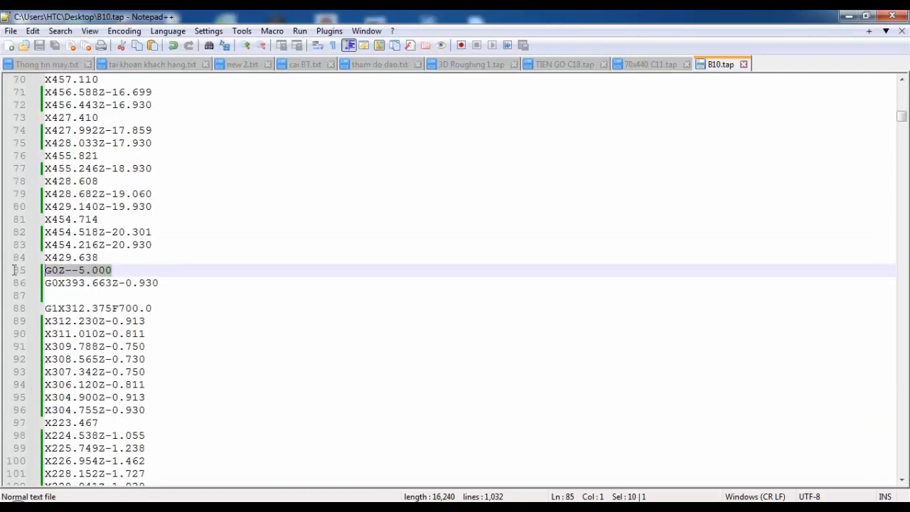
{"action": "key", "text": "ctrl+f"}
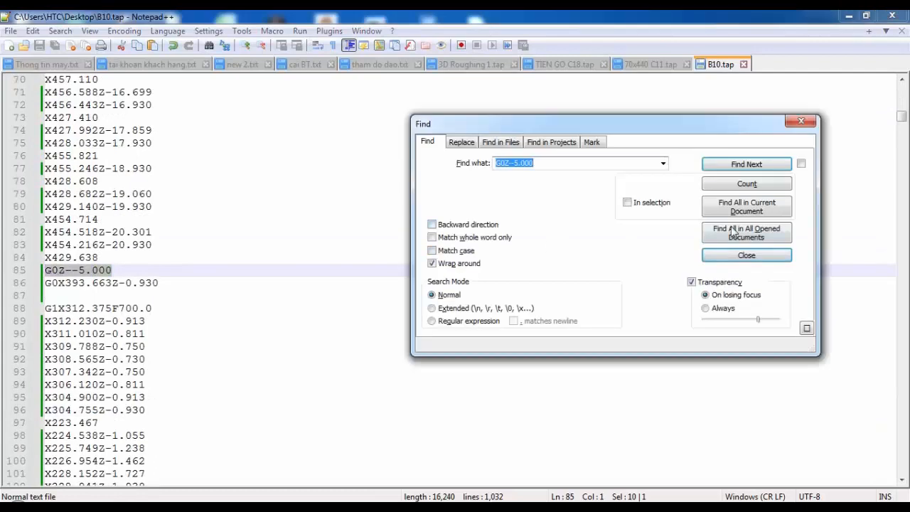
{"action": "left_click", "coordinate": [743, 167]}
{"action": "left_click", "coordinate": [743, 167]}
{"action": "left_click", "coordinate": [743, 167]}
{"action": "left_click", "coordinate": [744, 167]}
{"action": "left_click", "coordinate": [744, 167]}
{"action": "left_click", "coordinate": [744, 167]}
{"action": "left_click", "coordinate": [745, 167]}
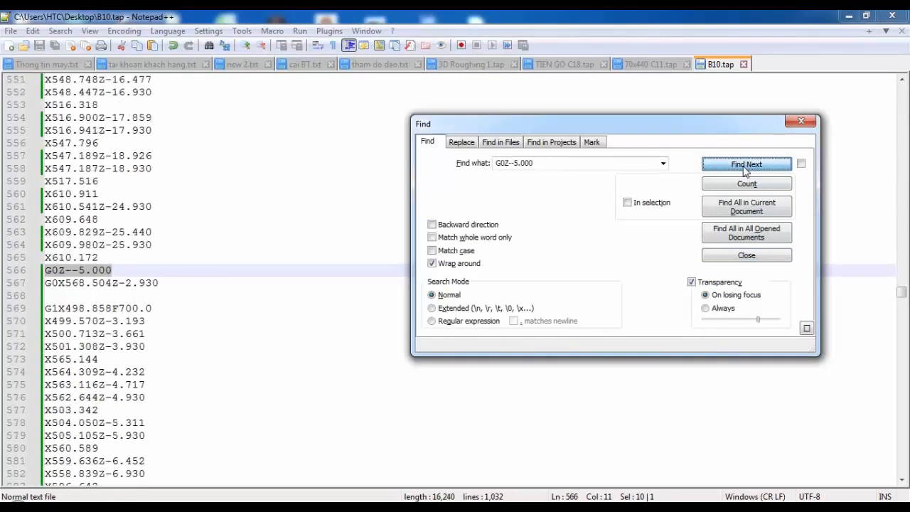
{"action": "left_click", "coordinate": [746, 167]}
Step: Replace all occurrences of G0Z--5.000 with G0Z5.000 in B10.tap and save the file
{"action": "left_click", "coordinate": [461, 142]}
{"action": "key", "text": "ctrl+c"}
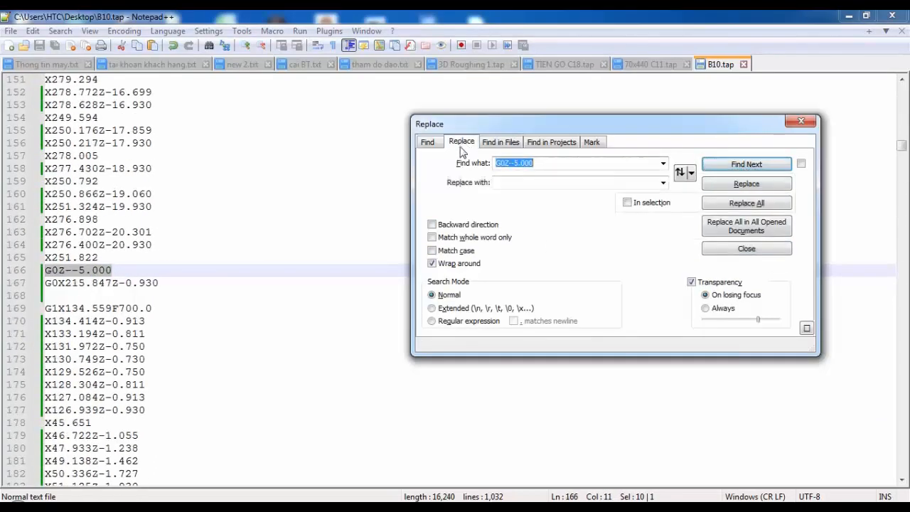
{"action": "left_click", "coordinate": [532, 183]}
{"action": "key", "text": "ctrl+v"}
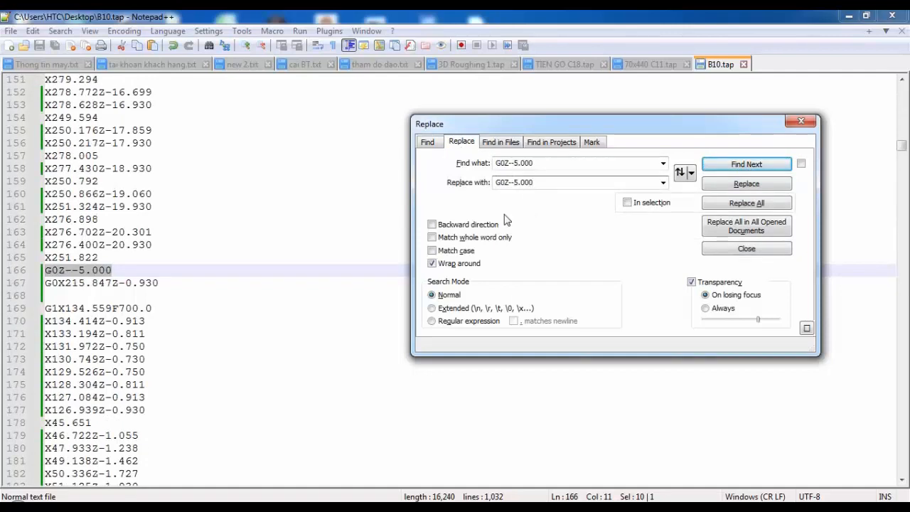
{"action": "key", "text": "BackSpace"}
{"action": "key", "text": "BackSpace"}
{"action": "left_click", "coordinate": [746, 204]}
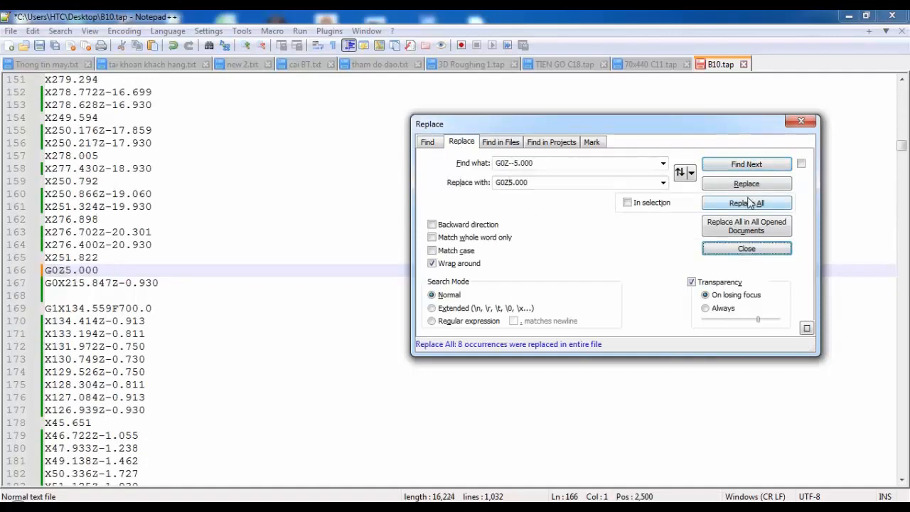
{"action": "left_click", "coordinate": [746, 249]}
{"action": "left_click", "coordinate": [39, 45]}
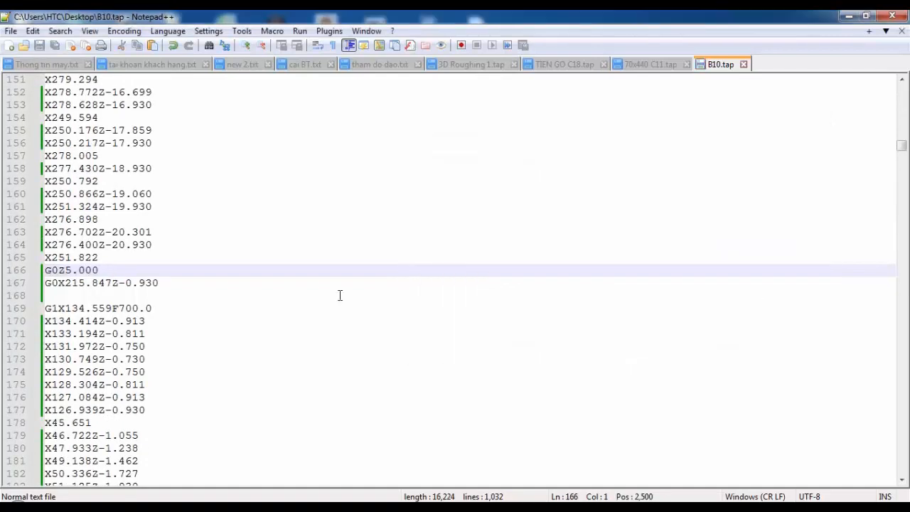
{"action": "left_click", "coordinate": [339, 295]}
Step: Switch to Mach3 and load B10.tap from the Desktop as the G-code program
{"action": "left_click", "coordinate": [846, 16]}
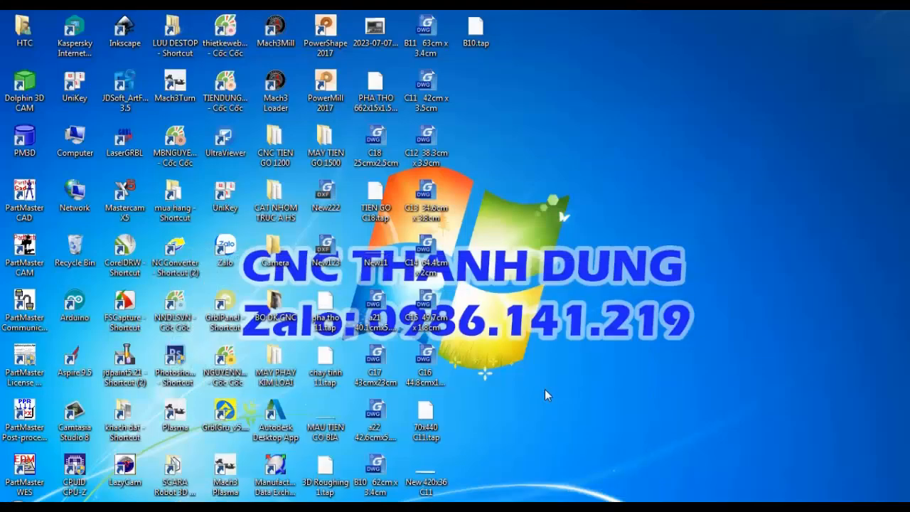
{"action": "left_click", "coordinate": [125, 389]}
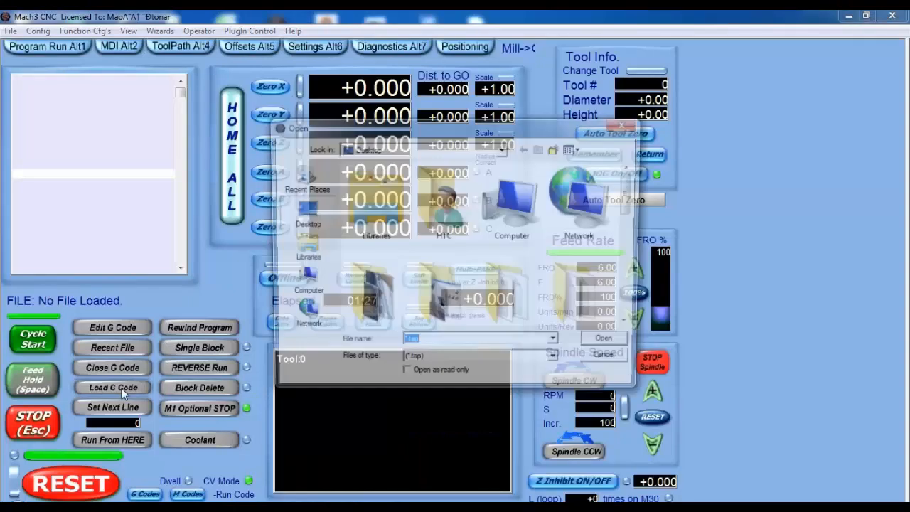
{"action": "scroll", "coordinate": [628, 257], "scroll_direction": "down", "scroll_amount": 3}
{"action": "scroll", "coordinate": [628, 258], "scroll_direction": "up", "scroll_amount": 3}
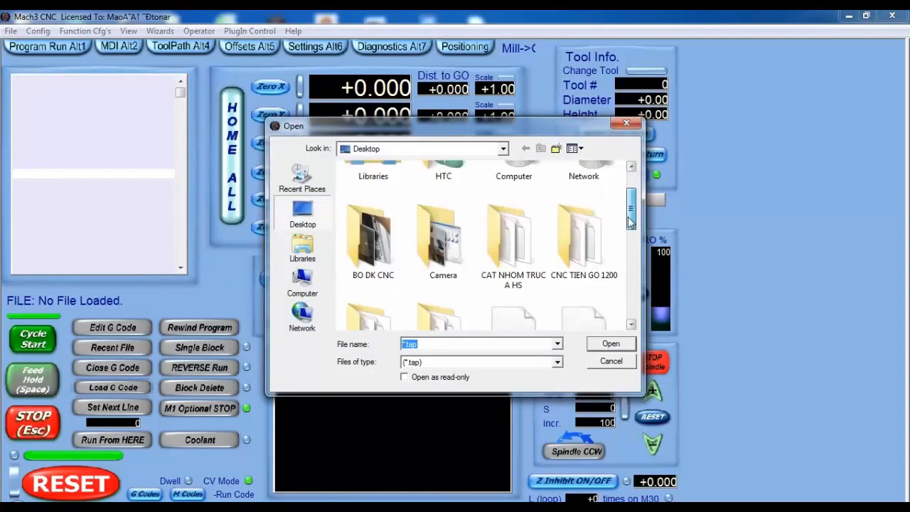
{"action": "scroll", "coordinate": [628, 258], "scroll_direction": "down", "scroll_amount": 5}
{"action": "left_click", "coordinate": [374, 244]}
{"action": "left_click", "coordinate": [608, 343]}
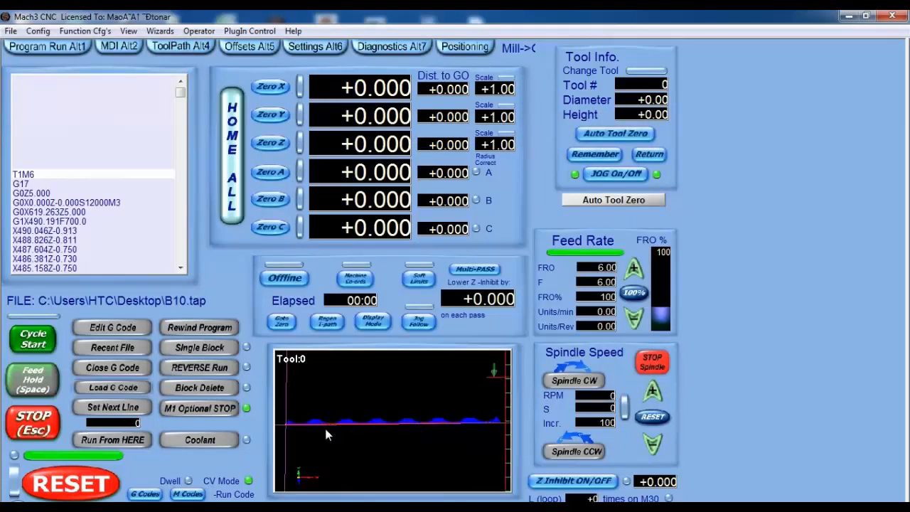
Step: Examine the B10.tap toolpath in the Mach3 preview at several zoom levels and rotated viewing angles
{"action": "scroll", "coordinate": [325, 430], "scroll_direction": "up", "scroll_amount": 3}
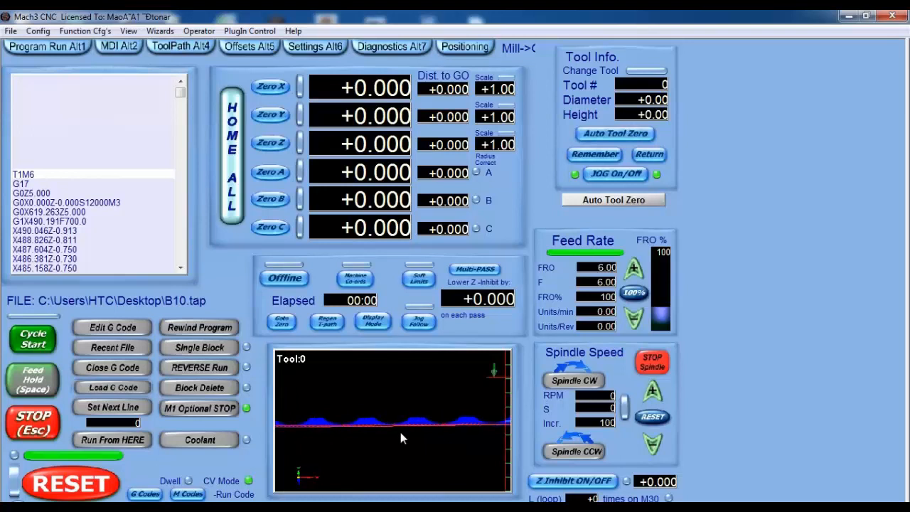
{"action": "scroll", "coordinate": [402, 429], "scroll_direction": "up", "scroll_amount": 3}
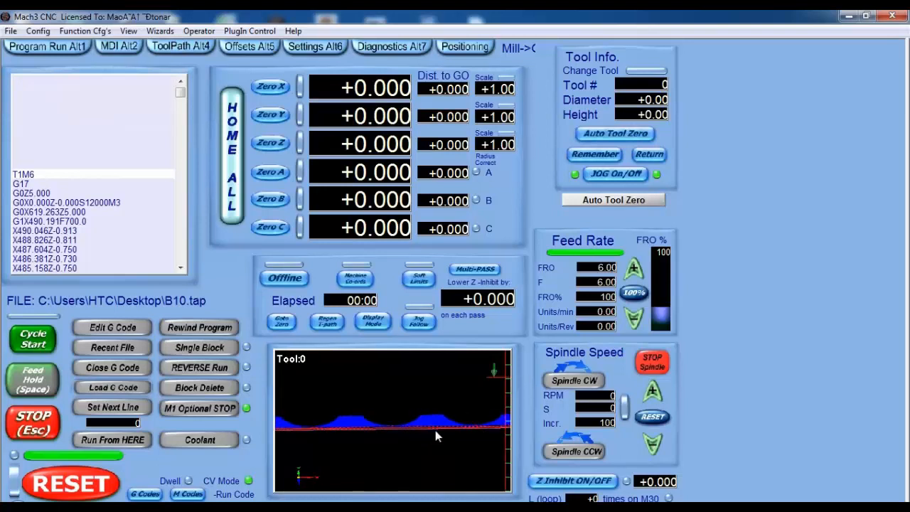
{"action": "scroll", "coordinate": [446, 439], "scroll_direction": "down", "scroll_amount": 3}
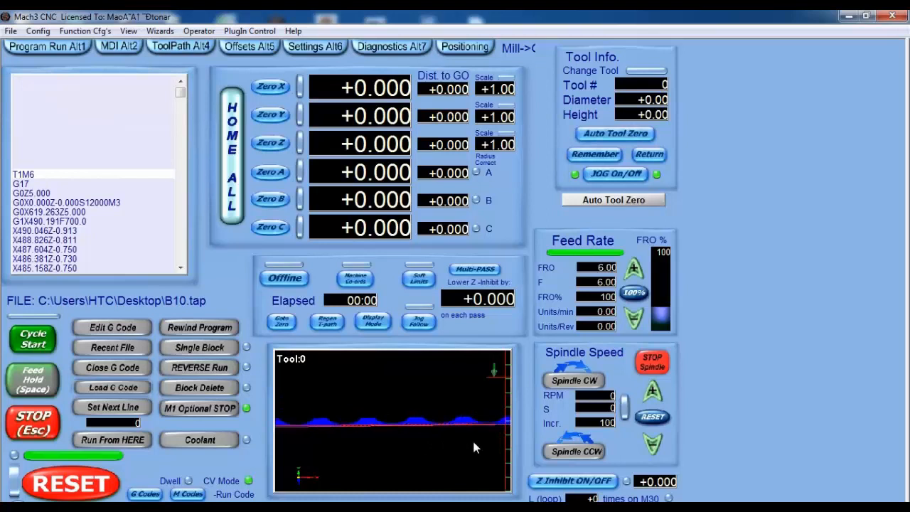
{"action": "scroll", "coordinate": [474, 446], "scroll_direction": "down", "scroll_amount": 2}
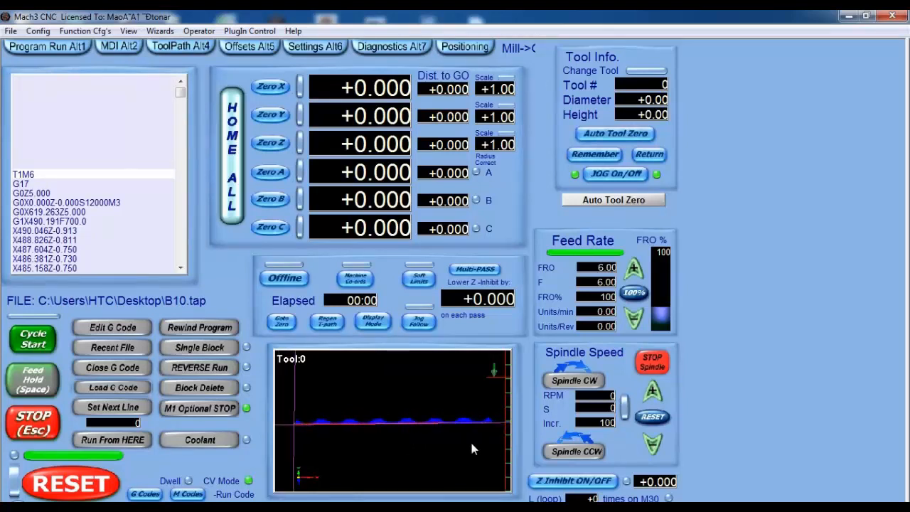
{"action": "scroll", "coordinate": [300, 429], "scroll_direction": "up", "scroll_amount": 2}
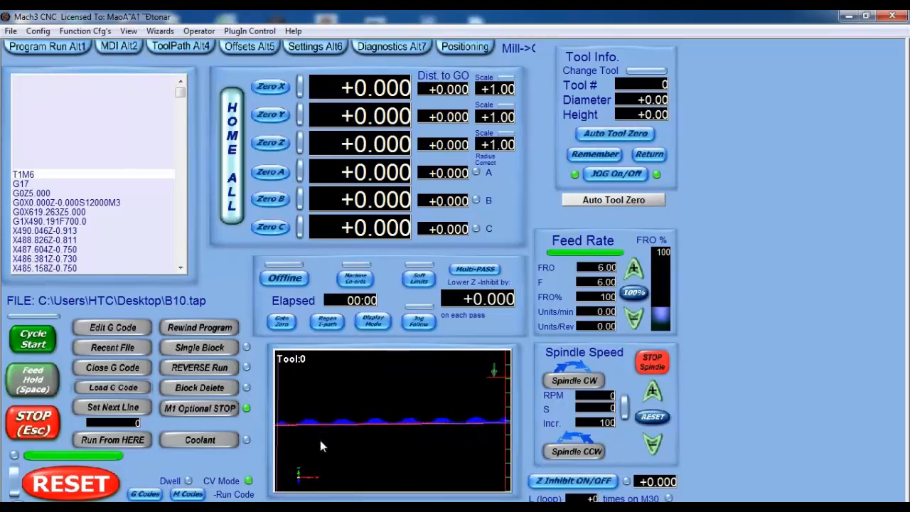
{"action": "scroll", "coordinate": [314, 442], "scroll_direction": "down", "scroll_amount": 1}
{"action": "scroll", "coordinate": [286, 428], "scroll_direction": "up", "scroll_amount": 1}
{"action": "scroll", "coordinate": [289, 426], "scroll_direction": "up", "scroll_amount": 1}
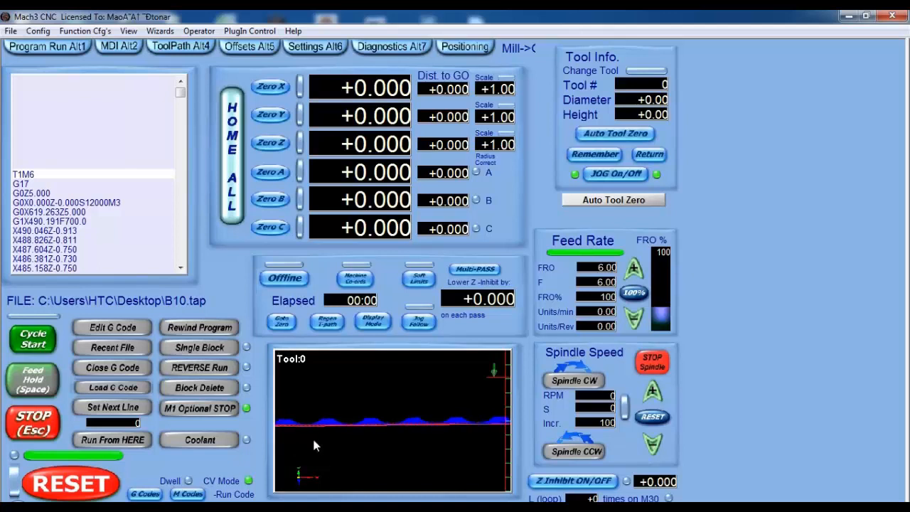
{"action": "scroll", "coordinate": [316, 438], "scroll_direction": "down", "scroll_amount": 1}
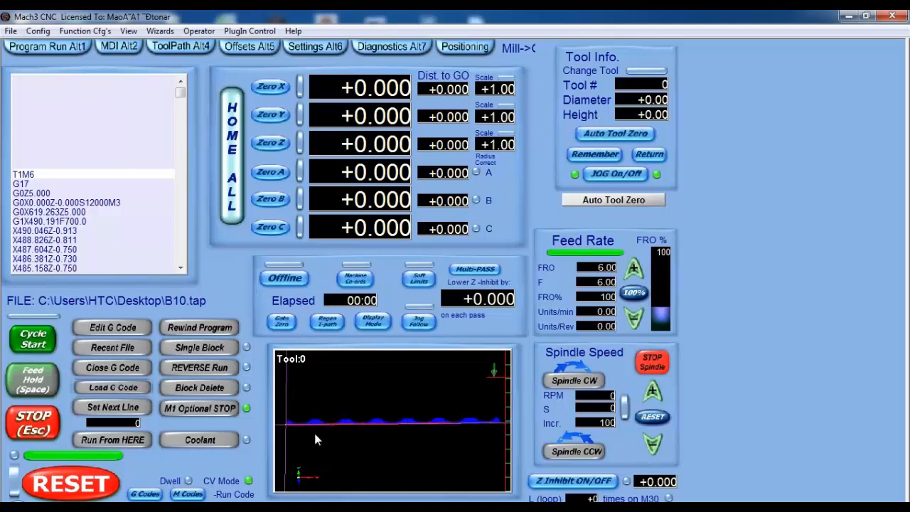
{"action": "left_click_drag", "start_coordinate": [307, 431], "coordinate": [359, 426]}
{"action": "left_click_drag", "start_coordinate": [428, 393], "coordinate": [427, 441]}
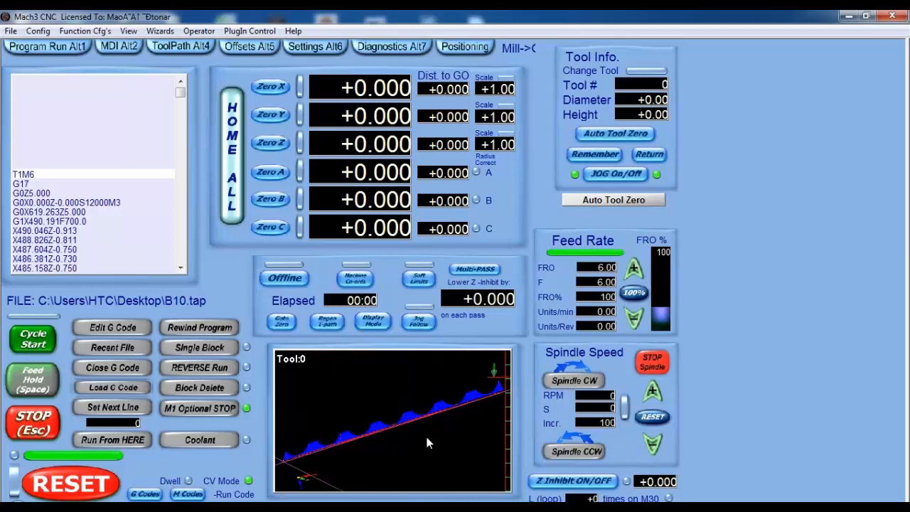
{"action": "left_click_drag", "start_coordinate": [391, 440], "coordinate": [453, 468]}
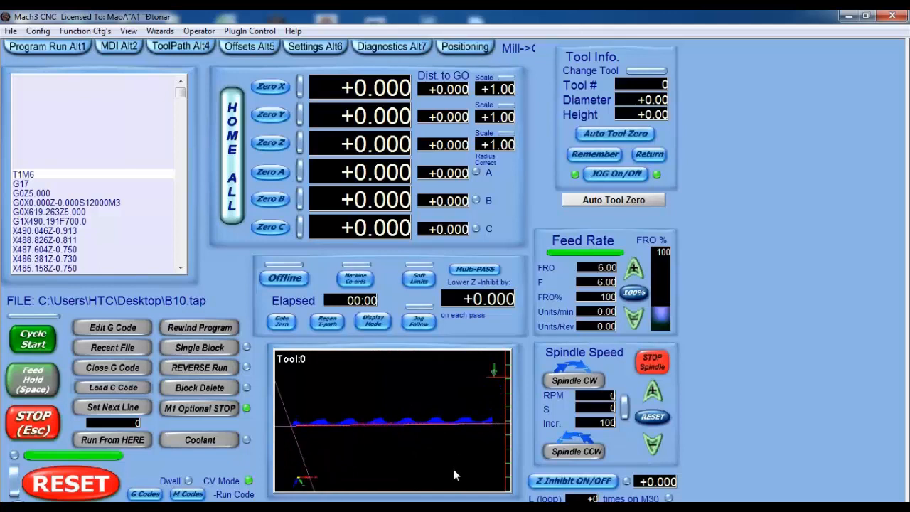
Step: Run the B10.tap program, stop it, send the axes to zero and close the G-code
{"action": "left_click", "coordinate": [33, 344]}
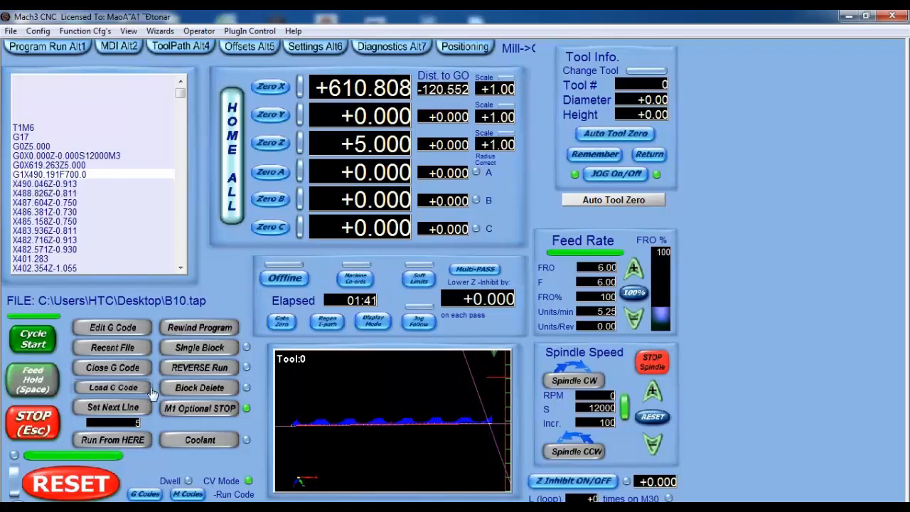
{"action": "left_click", "coordinate": [39, 420]}
{"action": "left_click", "coordinate": [281, 323]}
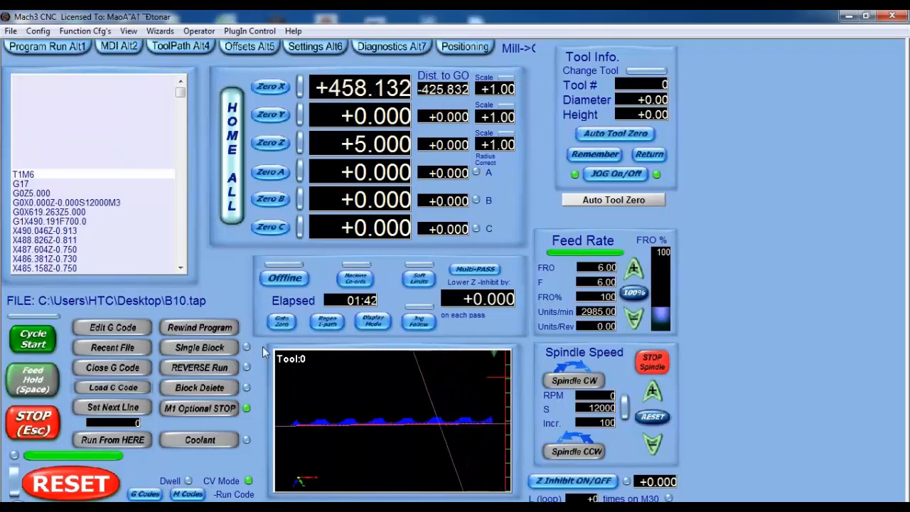
{"action": "left_click", "coordinate": [112, 369]}
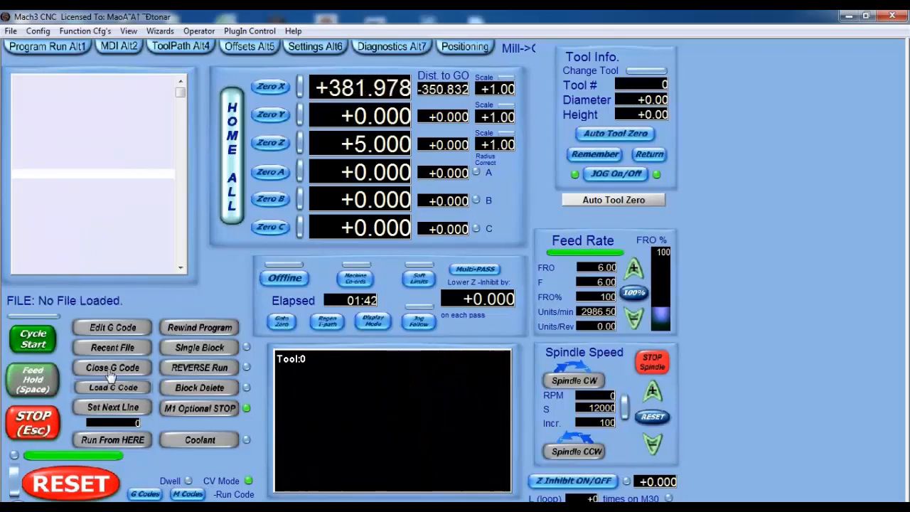
Step: Switch to Notepad++, append the F700.0 feed rate from line 7 to the G0X619.263Z5.000 command on line 5, and save B10.tap
{"action": "left_click", "coordinate": [848, 16]}
{"action": "left_click", "coordinate": [267, 508]}
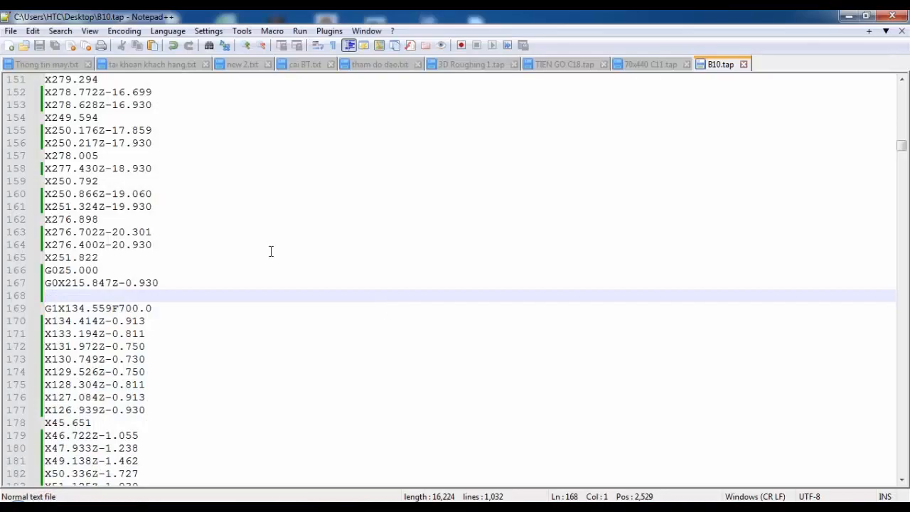
{"action": "left_click_drag", "start_coordinate": [903, 148], "coordinate": [903, 86]}
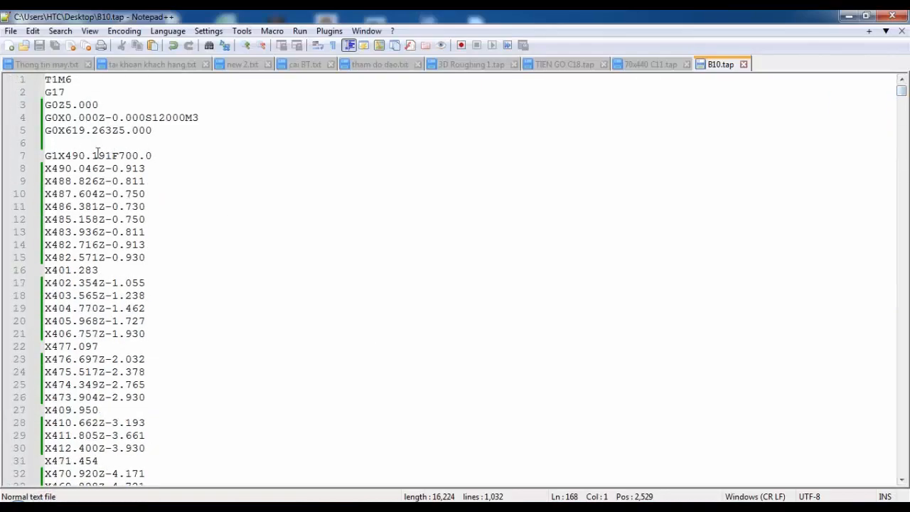
{"action": "left_click", "coordinate": [68, 145]}
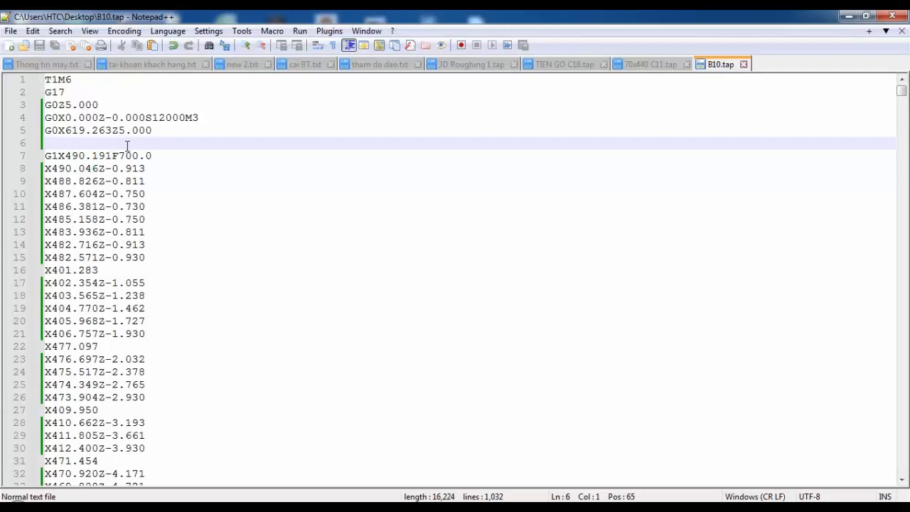
{"action": "left_click", "coordinate": [111, 130]}
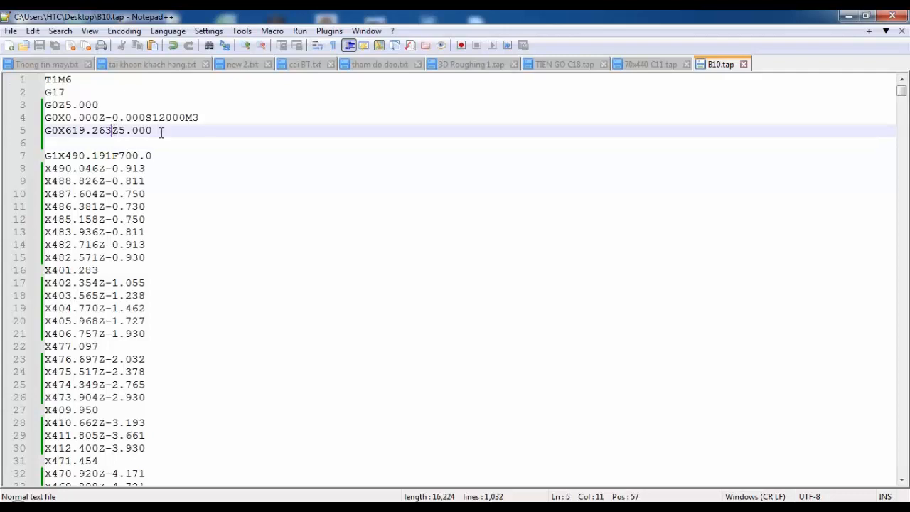
{"action": "left_click_drag", "start_coordinate": [112, 155], "coordinate": [155, 155]}
{"action": "key", "text": "ctrl+c"}
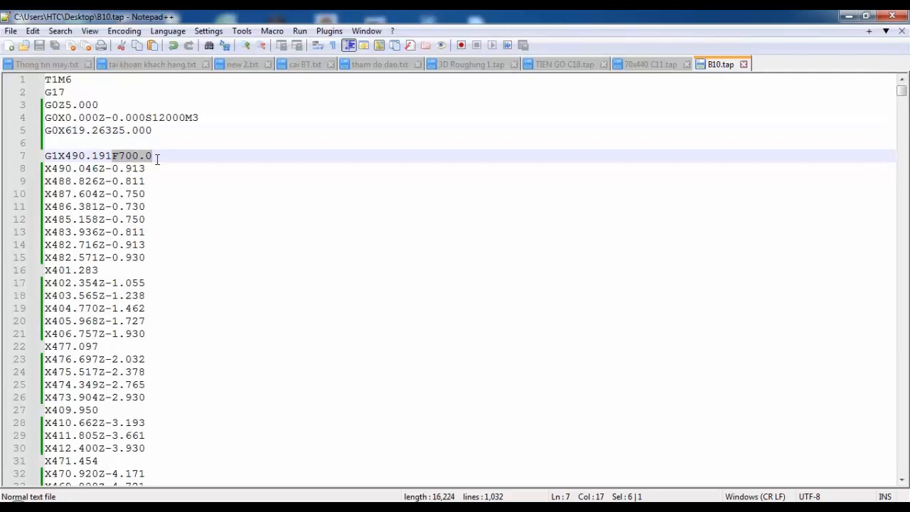
{"action": "left_click", "coordinate": [163, 135]}
{"action": "key", "text": "ctrl+v"}
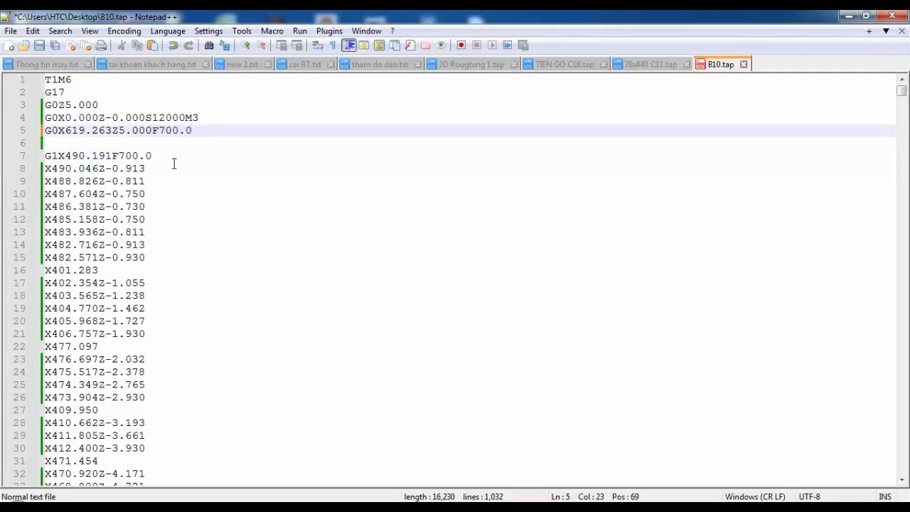
{"action": "left_click", "coordinate": [72, 144]}
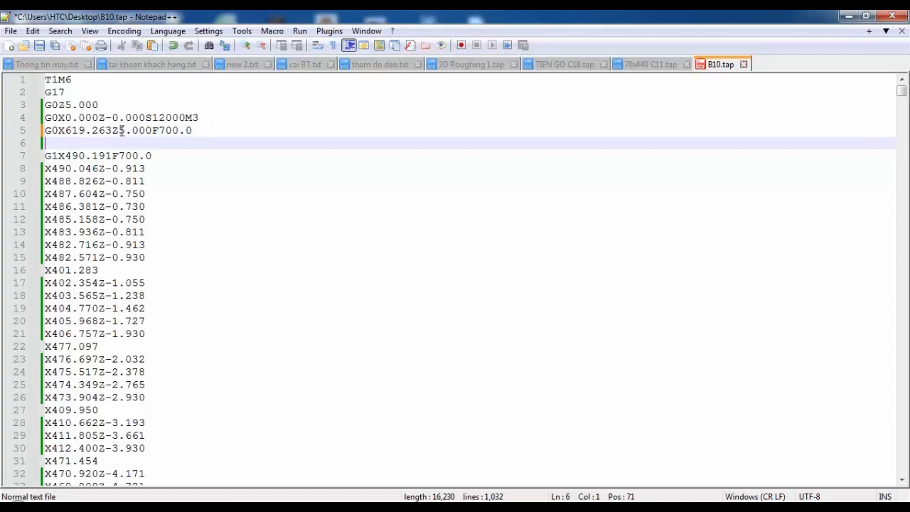
{"action": "left_click", "coordinate": [113, 132]}
{"action": "left_click", "coordinate": [39, 45]}
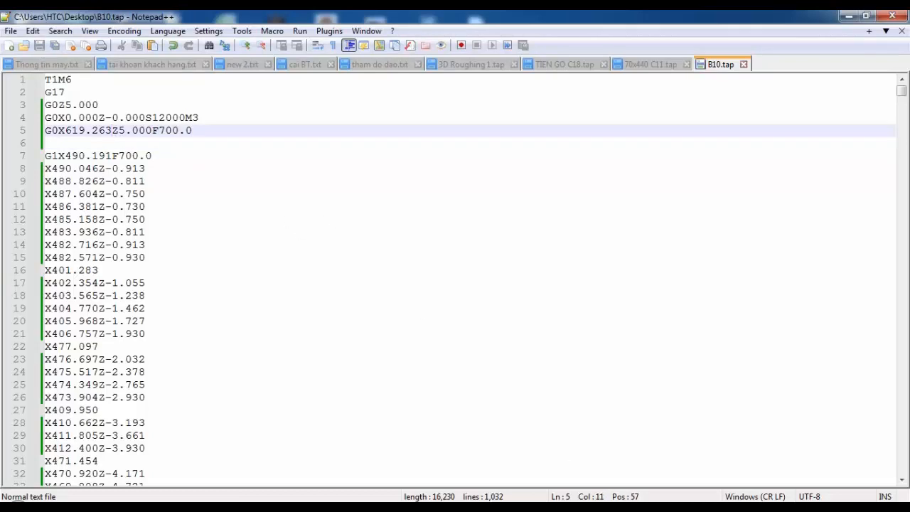
Step: Switch back to Mach3 and load the edited B10.tap from the Desktop
{"action": "key", "text": "alt+Tab"}
{"action": "left_click", "coordinate": [113, 387]}
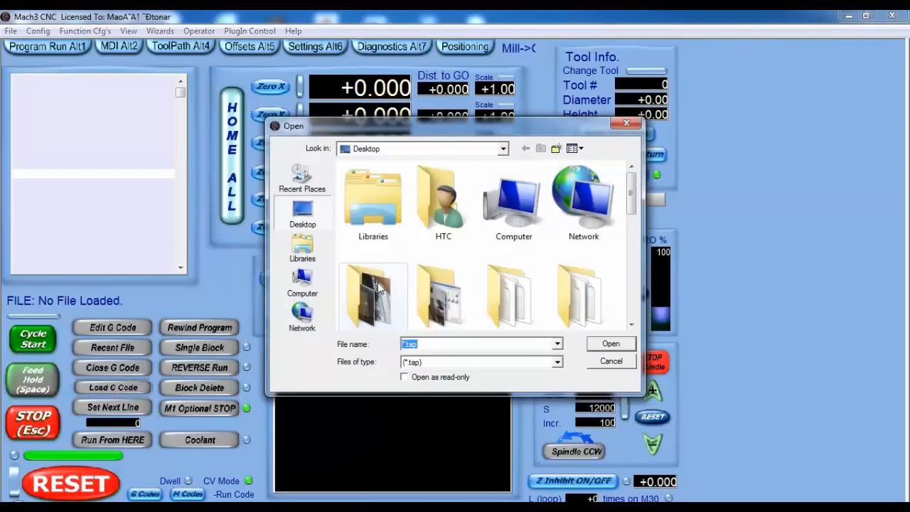
{"action": "scroll", "coordinate": [623, 211], "scroll_direction": "down", "scroll_amount": 5}
{"action": "double_click", "coordinate": [368, 184]}
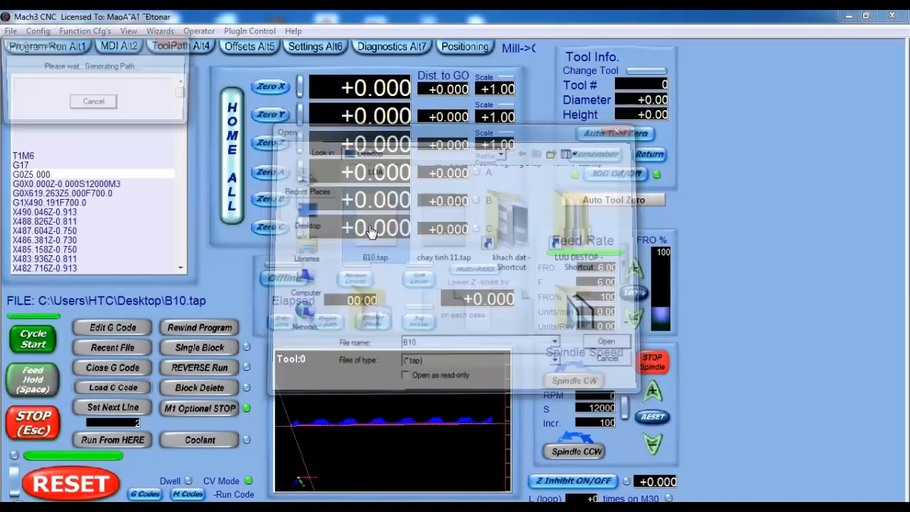
Step: Start the B10.tap program cycle and raise the feed rate override to 130%
{"action": "left_click", "coordinate": [33, 340]}
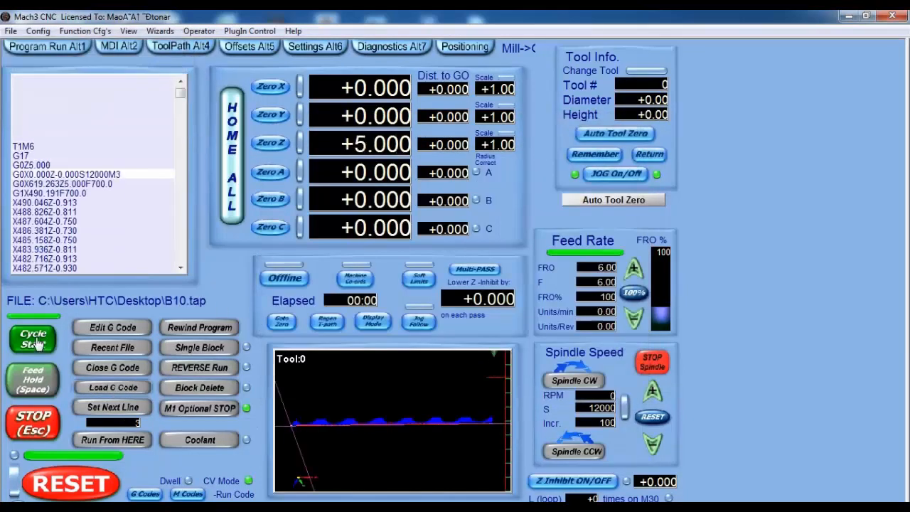
{"action": "left_click", "coordinate": [633, 274]}
{"action": "left_click", "coordinate": [633, 274]}
{"action": "left_click", "coordinate": [634, 274]}
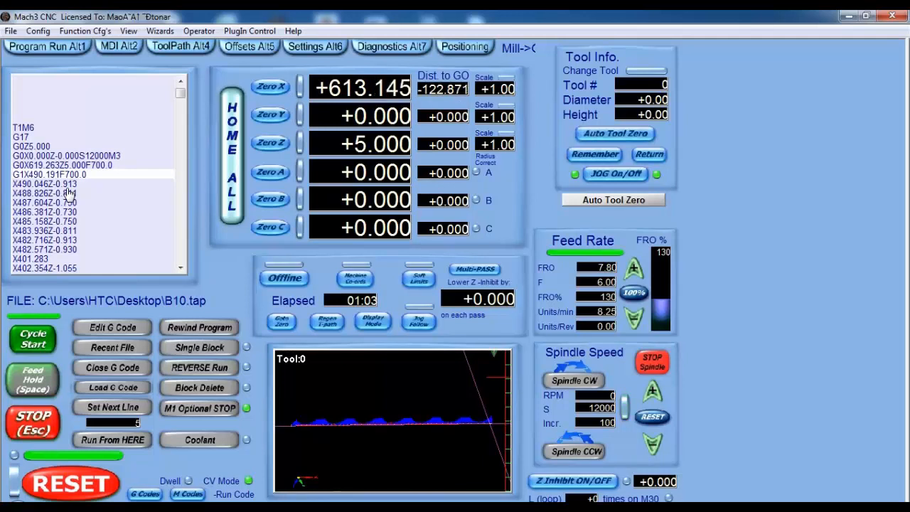
Step: Stop the running program, return the axes to zero and close the B10.tap G-code
{"action": "key", "text": "Escape"}
{"action": "left_click", "coordinate": [281, 321]}
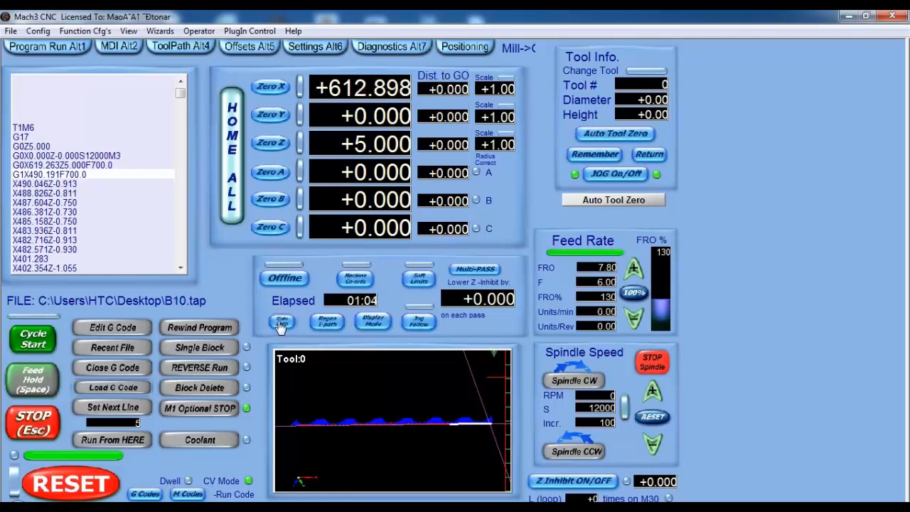
{"action": "left_click", "coordinate": [848, 15]}
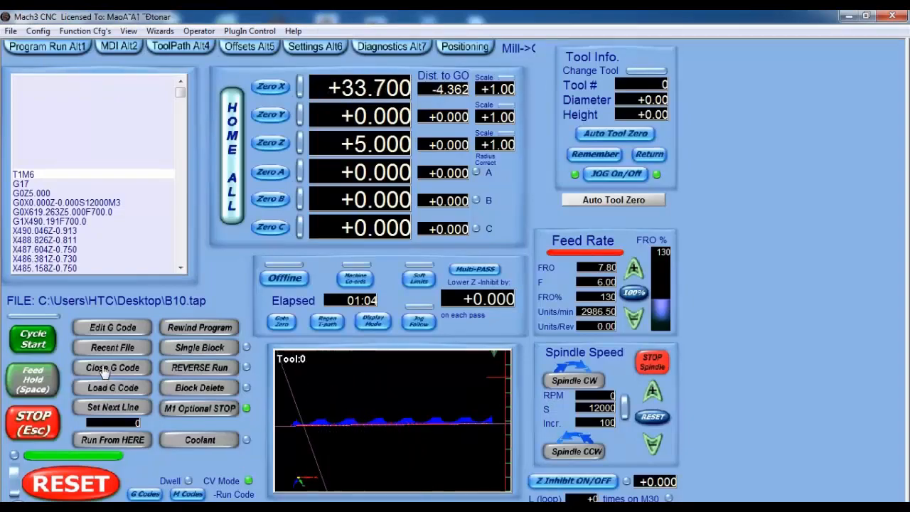
{"action": "left_click", "coordinate": [103, 368]}
Step: Switch to Notepad++ and select the G1X490.191F700.0 command on line 7 of B10.tap
{"action": "left_click", "coordinate": [848, 16]}
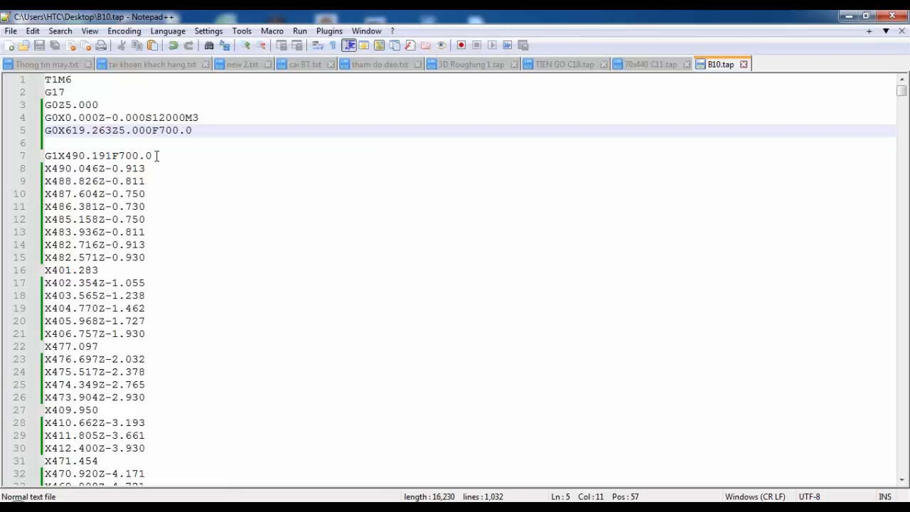
{"action": "left_click_drag", "start_coordinate": [157, 155], "coordinate": [33, 153]}
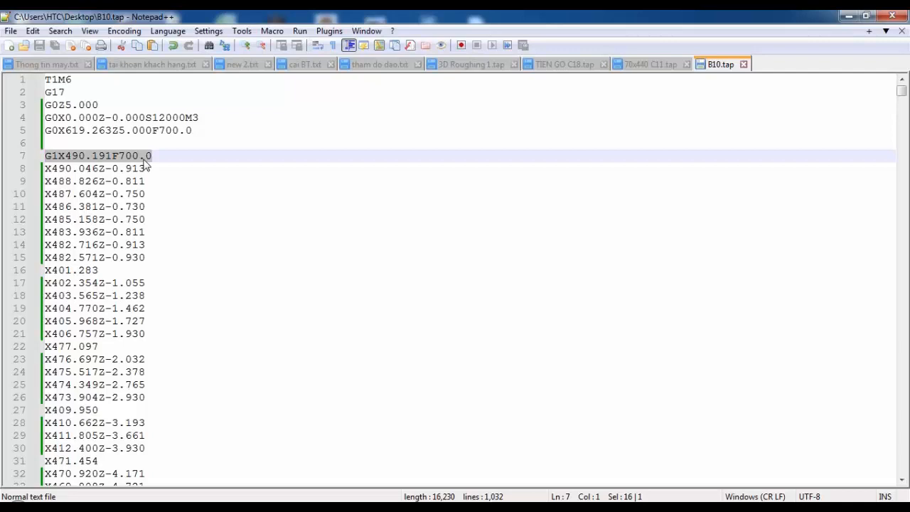
Step: Delete the blank line 6 in B10.tap and reinsert it below the G0X619.263Z5.000F700.0 command
{"action": "left_click", "coordinate": [59, 142]}
{"action": "key", "text": "Delete"}
{"action": "left_click", "coordinate": [202, 133]}
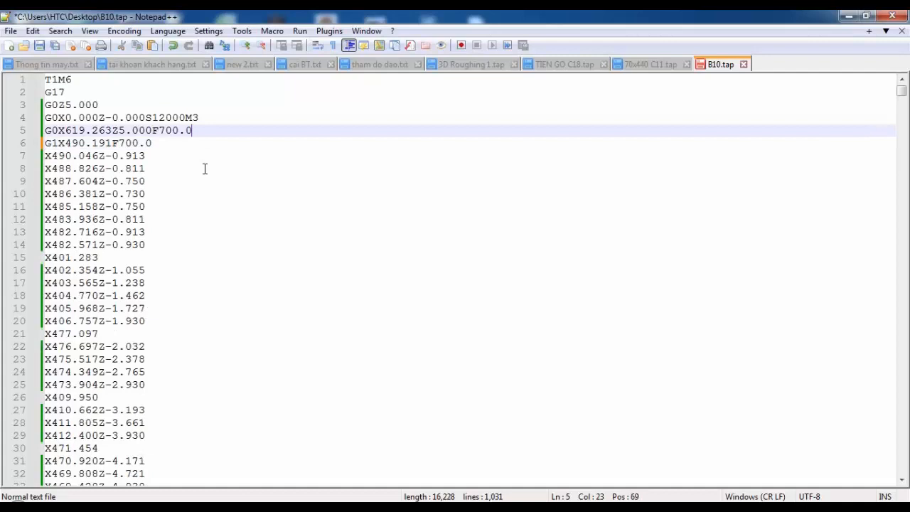
{"action": "key", "text": "Return"}
Step: Insert the Z-0.913 depth from line 8 into the G1X490.191F700.0 command on line 7 and save B10.tap
{"action": "left_click", "coordinate": [113, 155]}
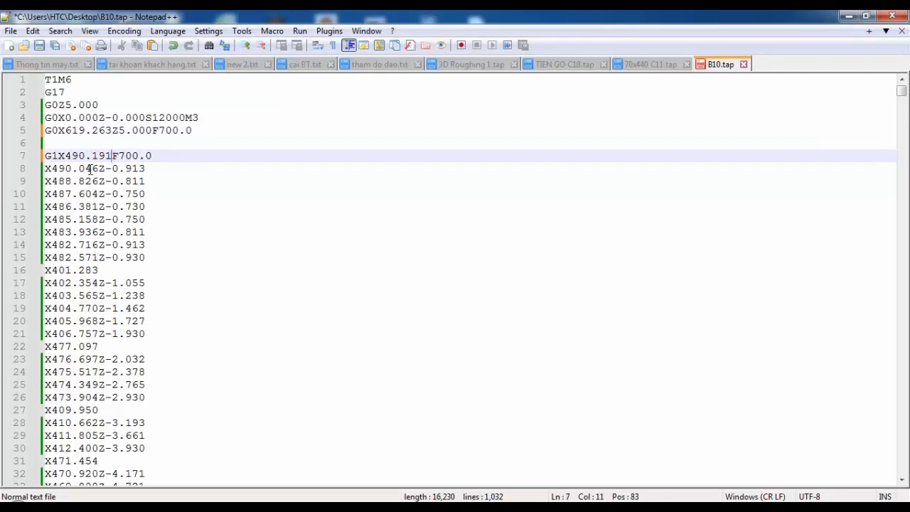
{"action": "left_click_drag", "start_coordinate": [98, 169], "coordinate": [147, 168]}
{"action": "key", "text": "ctrl+c"}
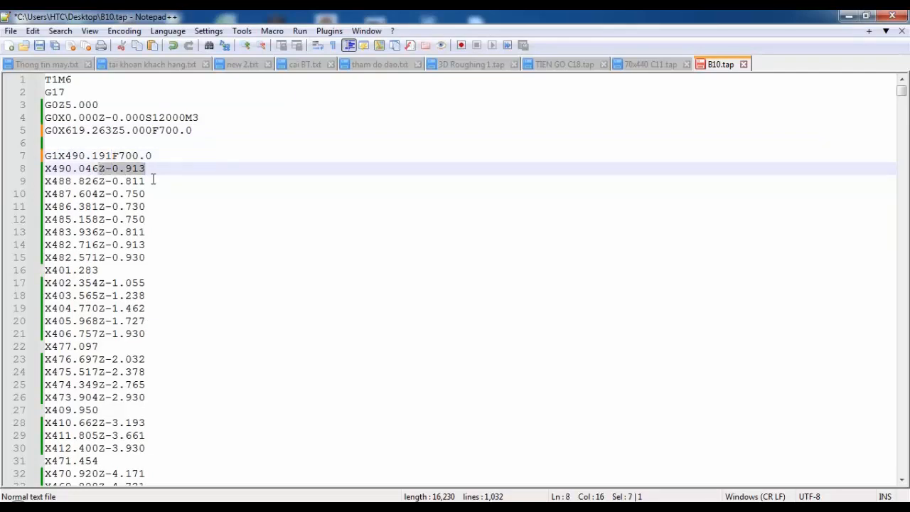
{"action": "left_click", "coordinate": [114, 156]}
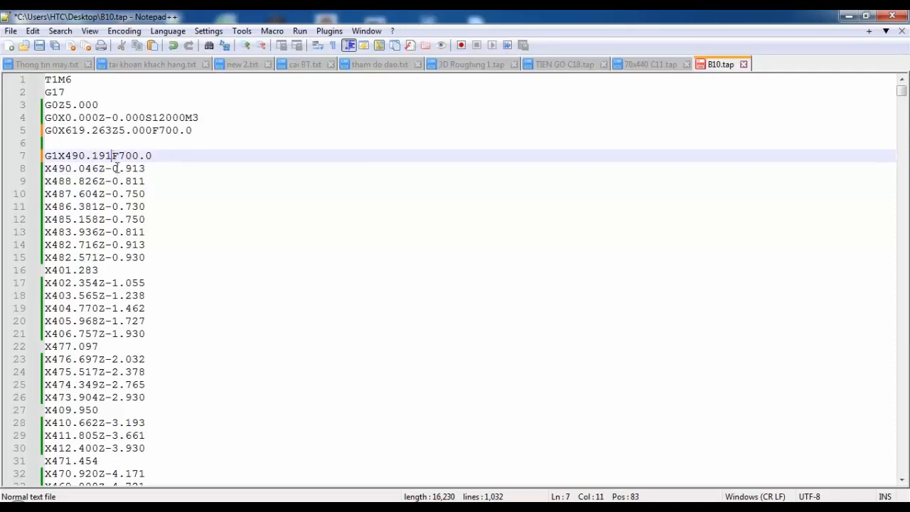
{"action": "key", "text": "ctrl+v"}
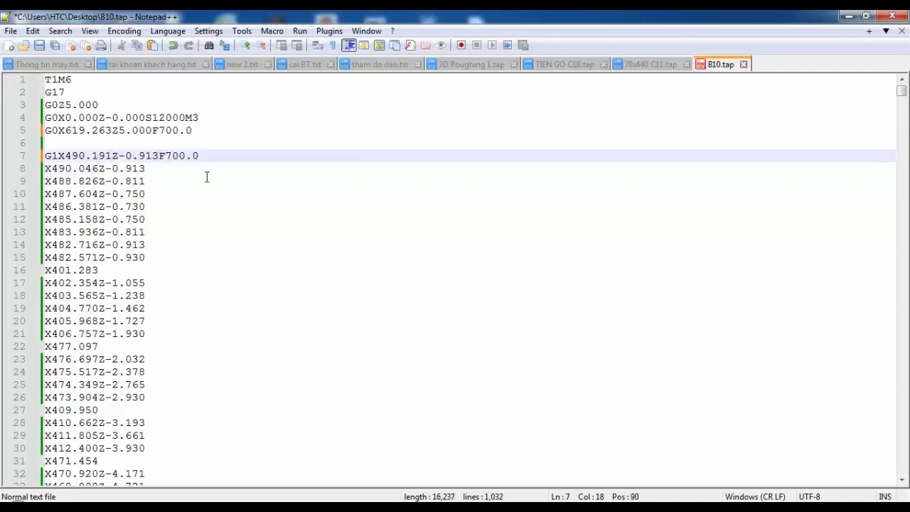
{"action": "left_click", "coordinate": [40, 46]}
Step: Switch to Mach3 and load the saved B10.tap G-code from the Desktop
{"action": "key", "text": "alt+Tab"}
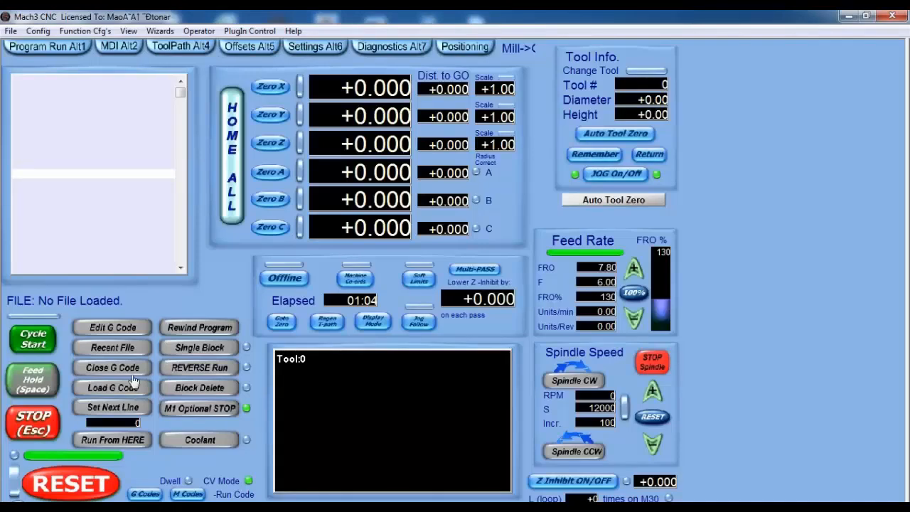
{"action": "left_click", "coordinate": [111, 387]}
{"action": "scroll", "coordinate": [407, 237], "scroll_direction": "down", "scroll_amount": 5}
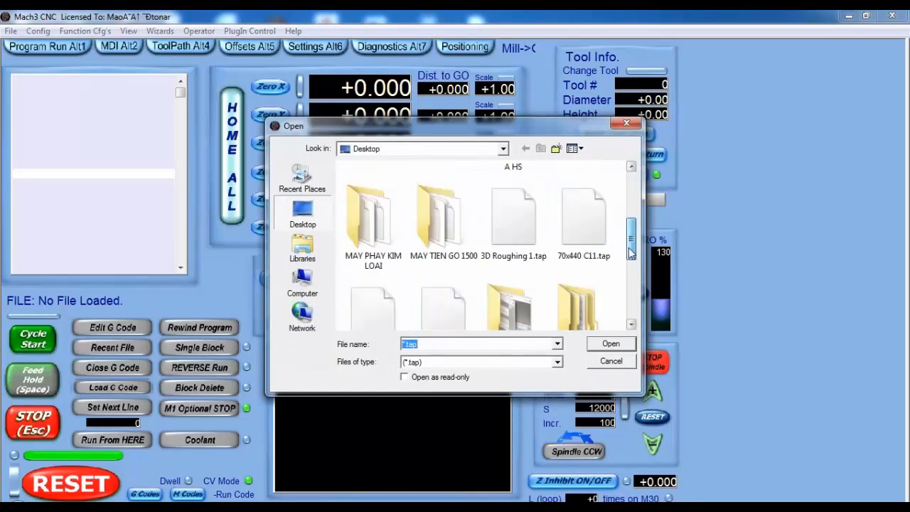
{"action": "double_click", "coordinate": [404, 235]}
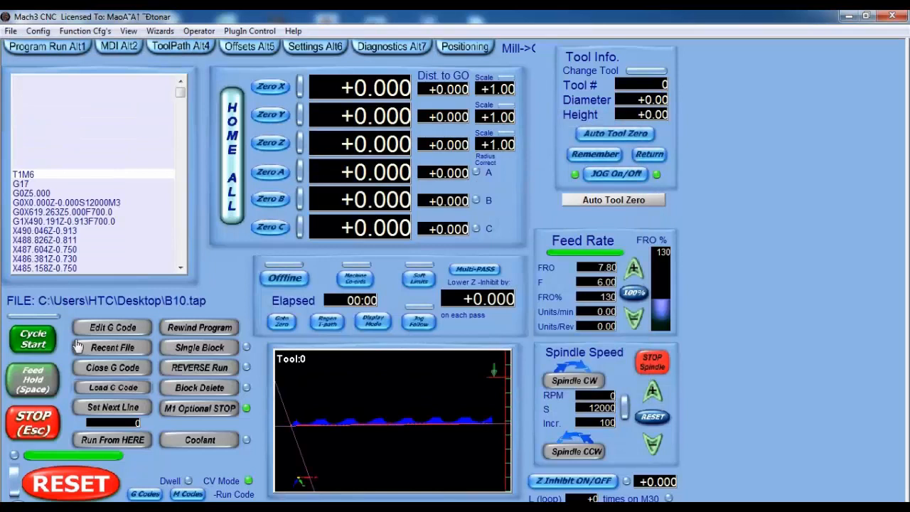
Step: Run the B10.tap cycle up to the G1X490.191Z-0.913F700.0 command, stop it and close the G-code
{"action": "left_click", "coordinate": [32, 341]}
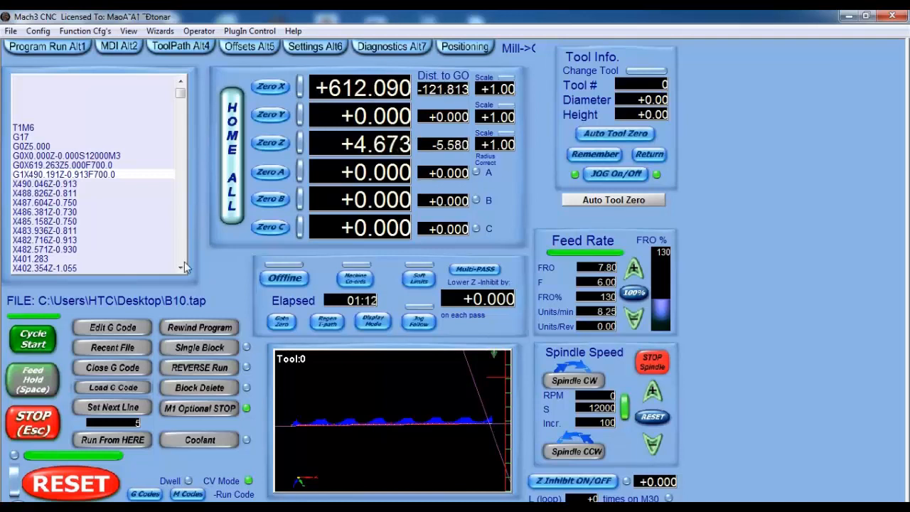
{"action": "key", "text": "Escape"}
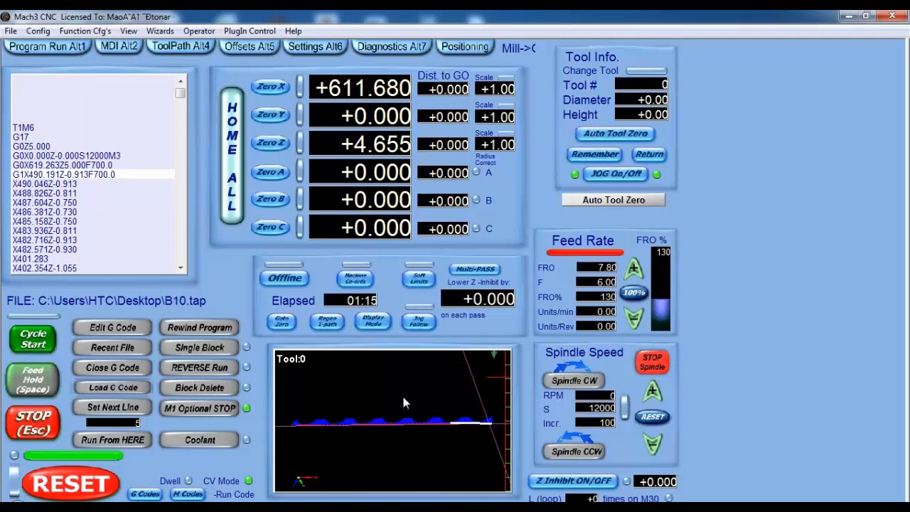
{"action": "left_click", "coordinate": [112, 367]}
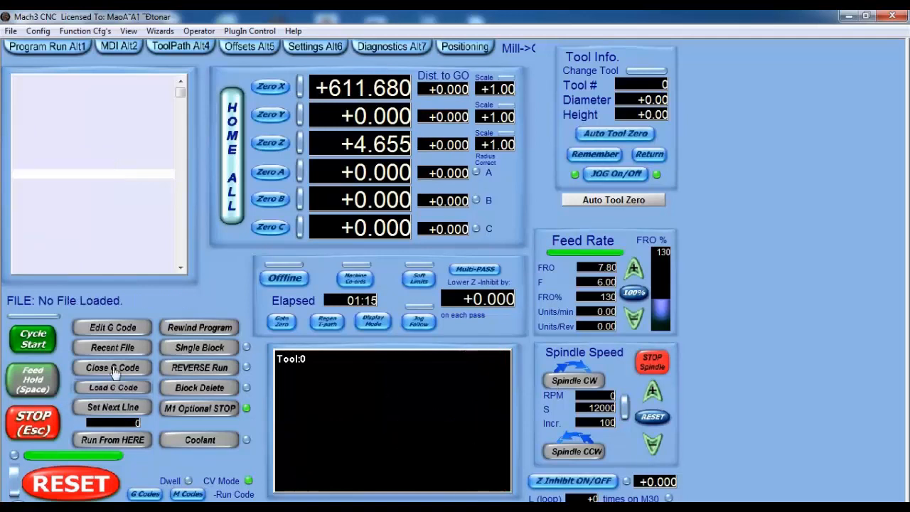
Step: Switch to Notepad++, delete the whole G1X490.191Z-0.913F700.0 line from B10.tap and save the file
{"action": "key", "text": "alt+Tab"}
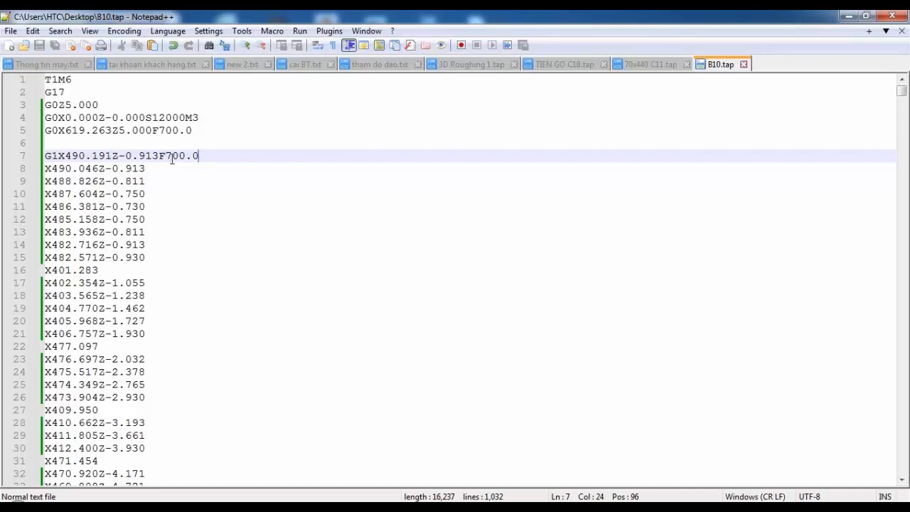
{"action": "left_click_drag", "start_coordinate": [213, 156], "coordinate": [47, 155]}
{"action": "key", "text": "Delete"}
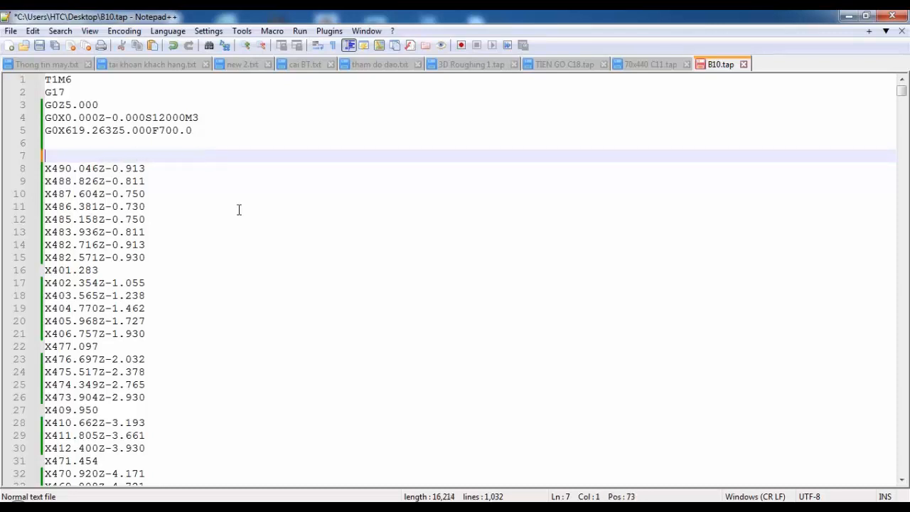
{"action": "key", "text": "Delete"}
{"action": "left_click", "coordinate": [40, 47]}
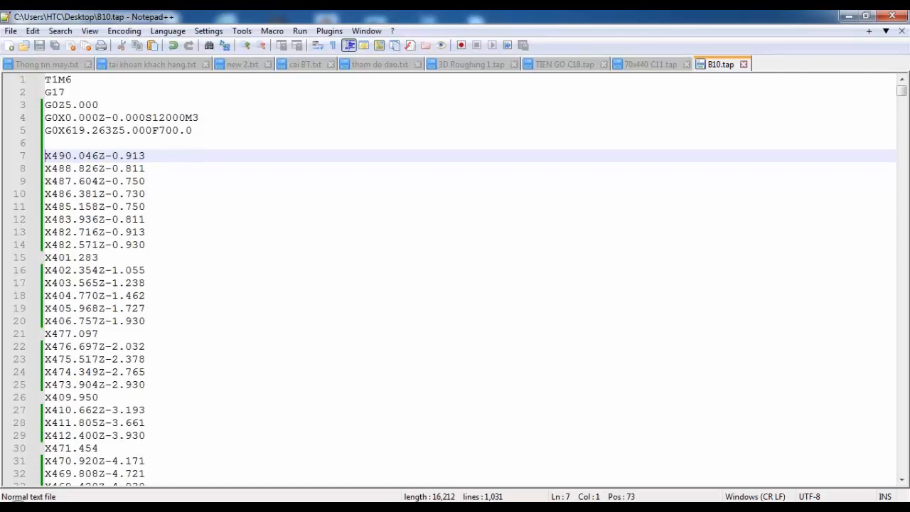
Step: Switch to Mach3 and reload the B10.tap G-code without the first G1 command
{"action": "left_click", "coordinate": [387, 508]}
{"action": "left_click", "coordinate": [125, 389]}
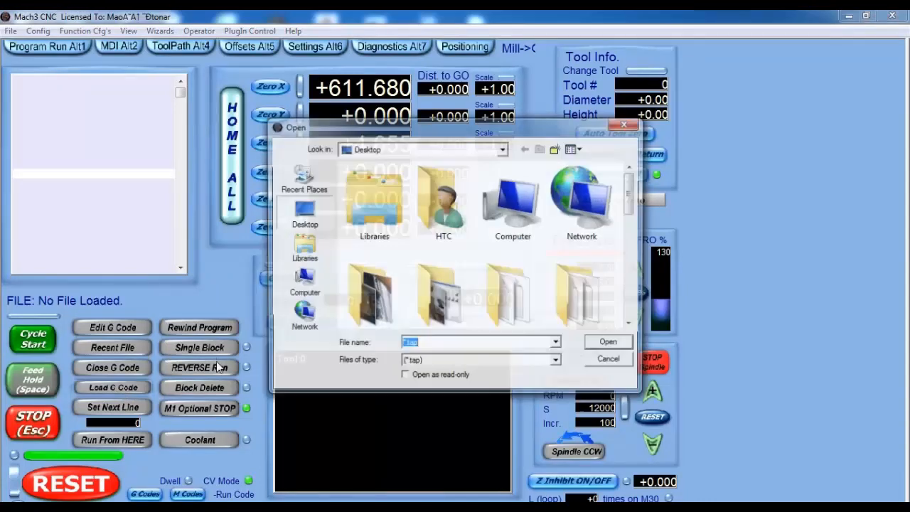
{"action": "scroll", "coordinate": [618, 232], "scroll_direction": "down", "scroll_amount": 5}
{"action": "double_click", "coordinate": [379, 281]}
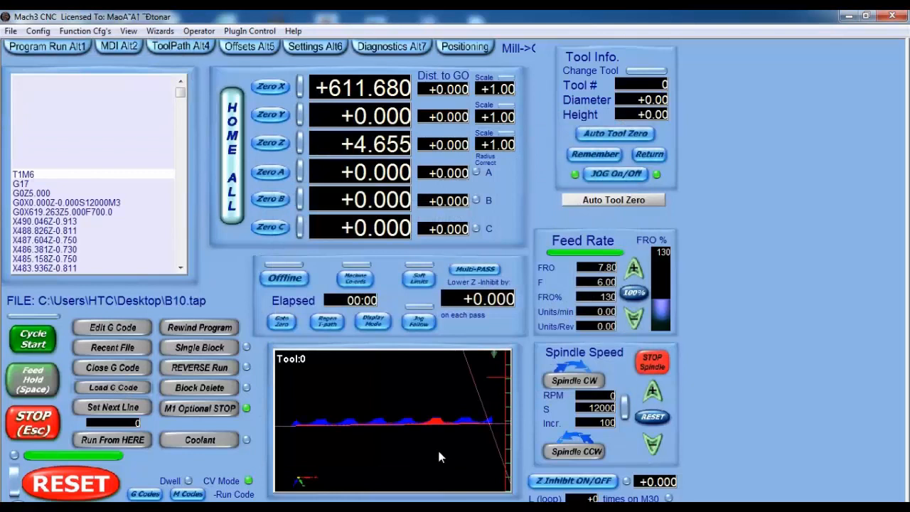
Step: Return the axes to zero, run the B10.tap cycle and stop it at the G1X312.375F700.0 command
{"action": "left_click", "coordinate": [282, 322]}
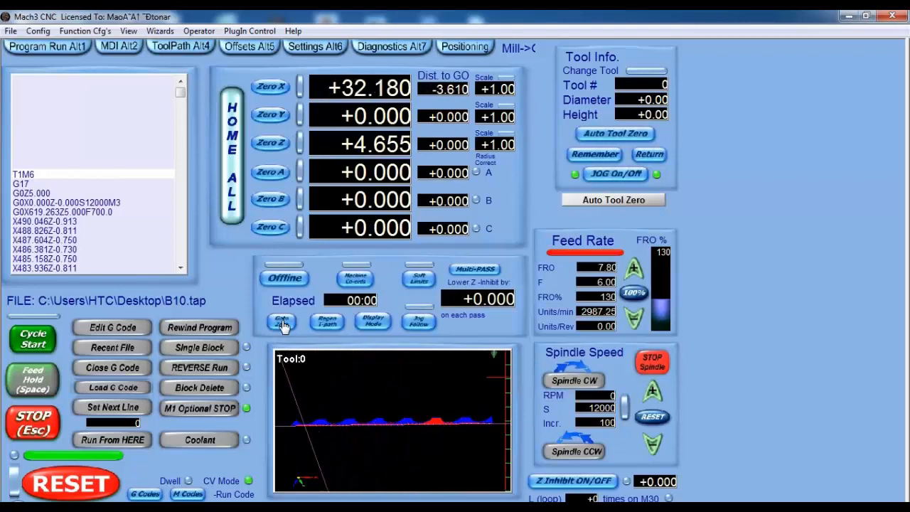
{"action": "left_click", "coordinate": [32, 340]}
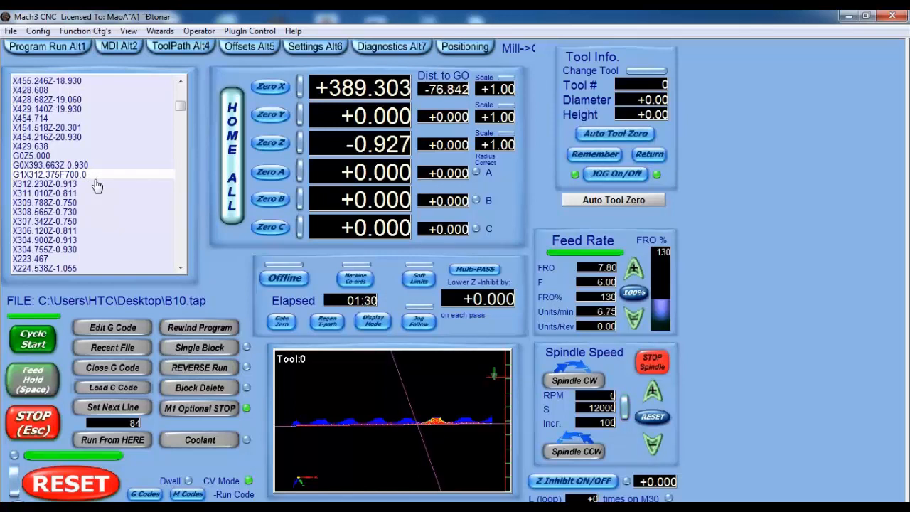
{"action": "left_click", "coordinate": [27, 423]}
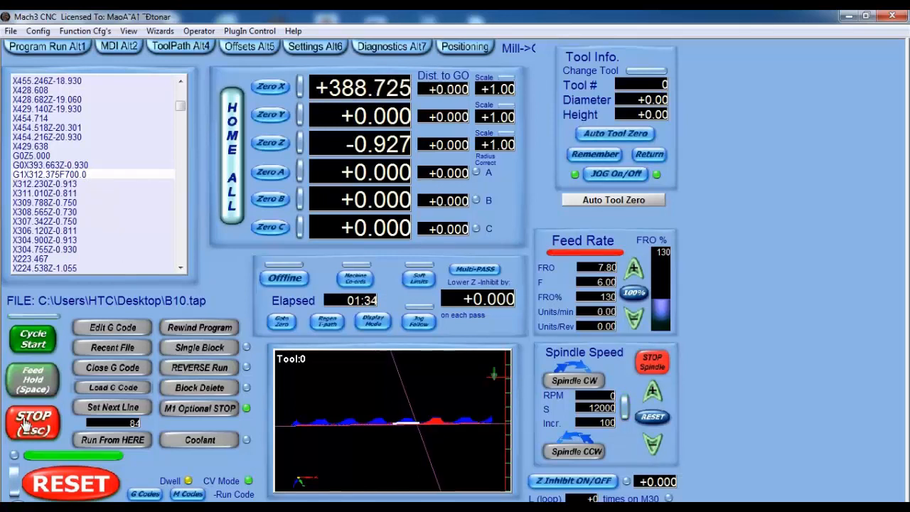
Step: Switch to Notepad++, search B10.tap for G1 and delete the G1X312.375F700.0 command on line 87
{"action": "left_click", "coordinate": [850, 20]}
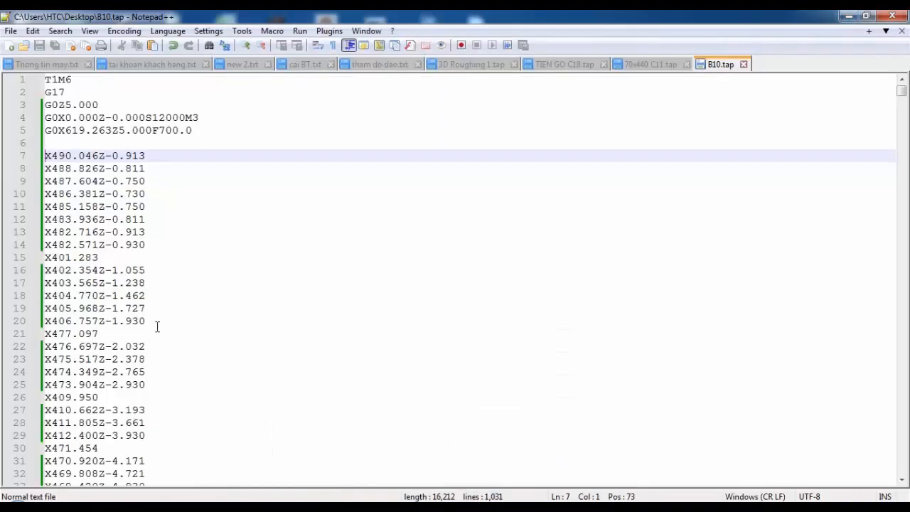
{"action": "key", "text": "ctrl+shift+Right"}
{"action": "key", "text": "ctrl+f"}
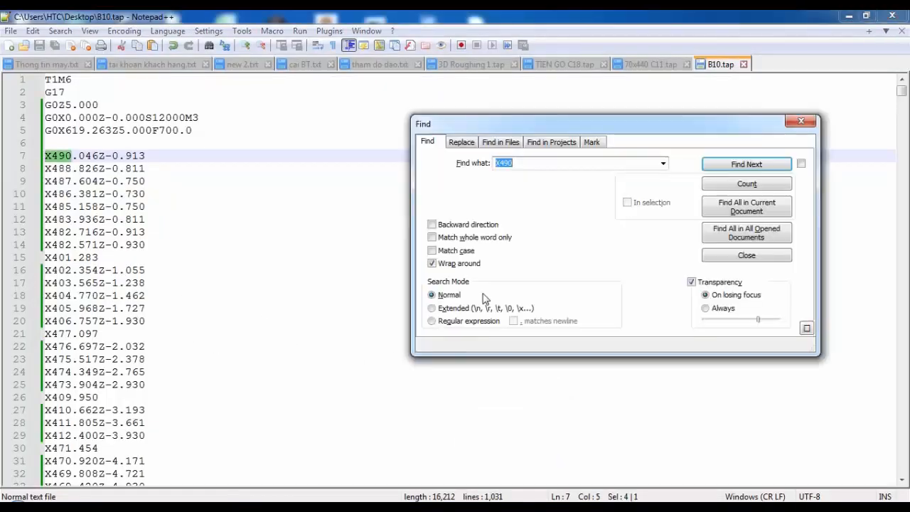
{"action": "left_click", "coordinate": [462, 143]}
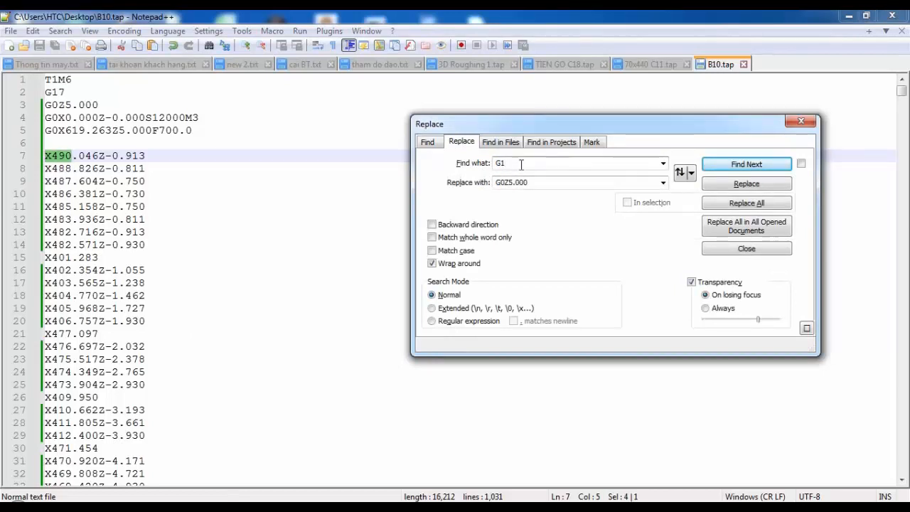
{"action": "key", "text": "Return"}
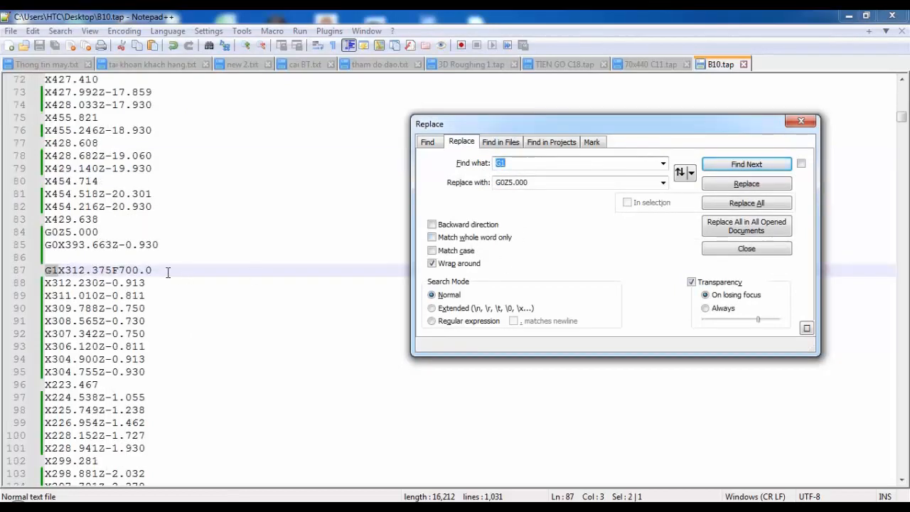
{"action": "left_click_drag", "start_coordinate": [157, 270], "coordinate": [51, 274]}
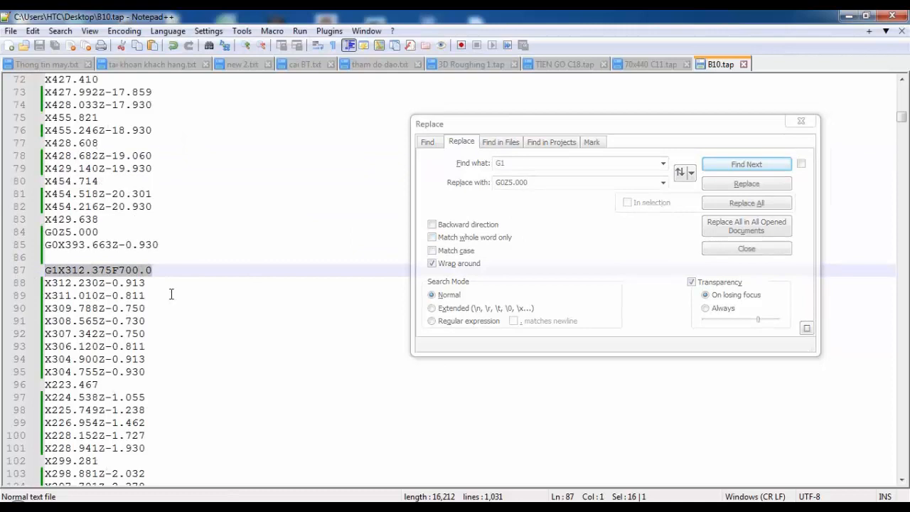
{"action": "key", "text": "Delete"}
Step: Find and delete the next two G1 commands, G1X134.559F700.0 on line 168 and G1X0.700F700.0 on line 249
{"action": "left_click", "coordinate": [727, 168]}
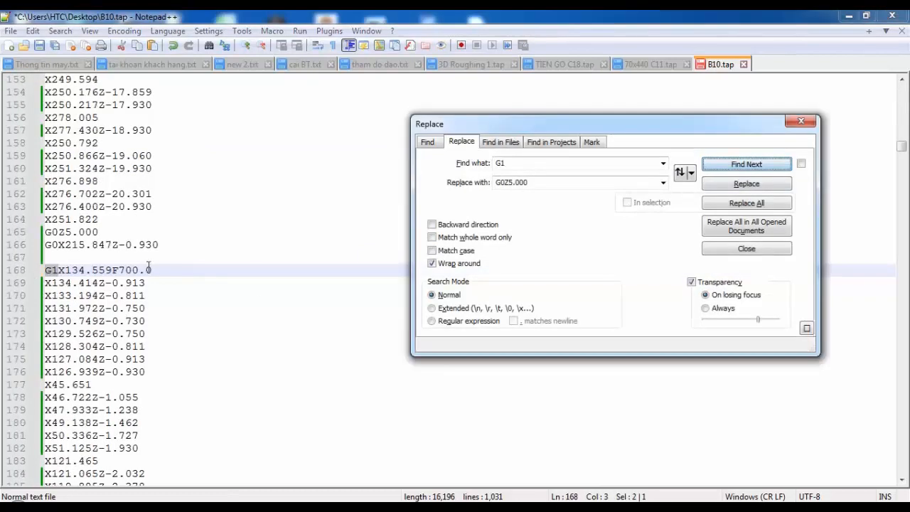
{"action": "left_click", "coordinate": [151, 271]}
{"action": "key", "text": "shift+Home"}
{"action": "key", "text": "Delete"}
{"action": "left_click", "coordinate": [739, 165]}
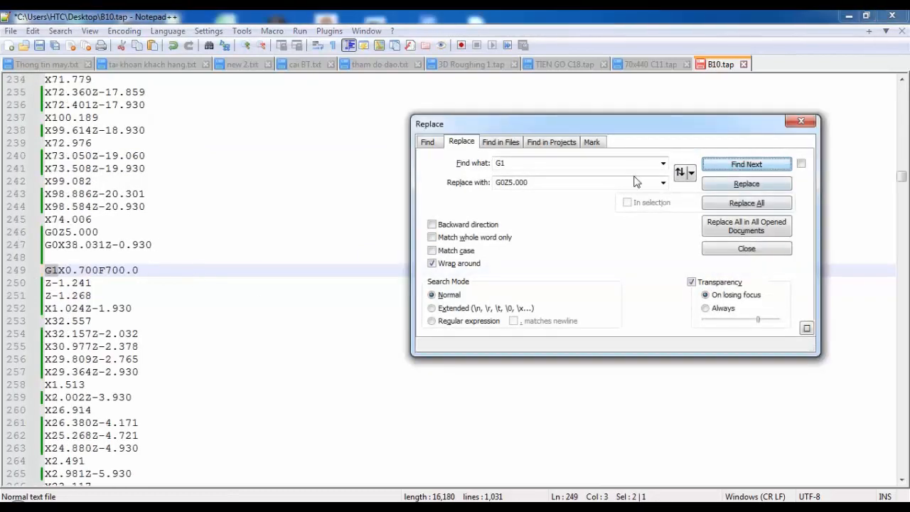
{"action": "left_click_drag", "start_coordinate": [142, 268], "coordinate": [49, 277]}
{"action": "key", "text": "Delete"}
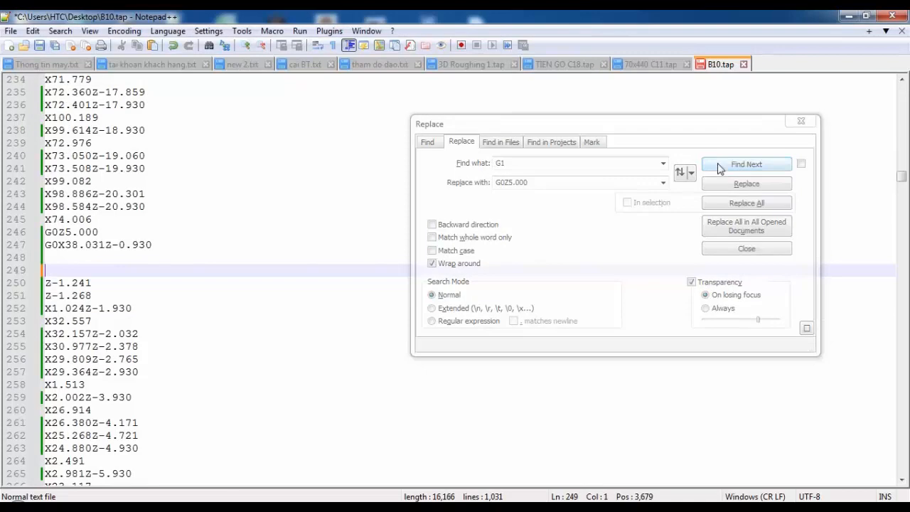
Step: Find and delete the G1 commands on line 306 and on line 372 (G1X388.189F700.0)
{"action": "left_click", "coordinate": [740, 164]}
{"action": "left_click_drag", "start_coordinate": [152, 270], "coordinate": [15, 273]}
{"action": "key", "text": "Delete"}
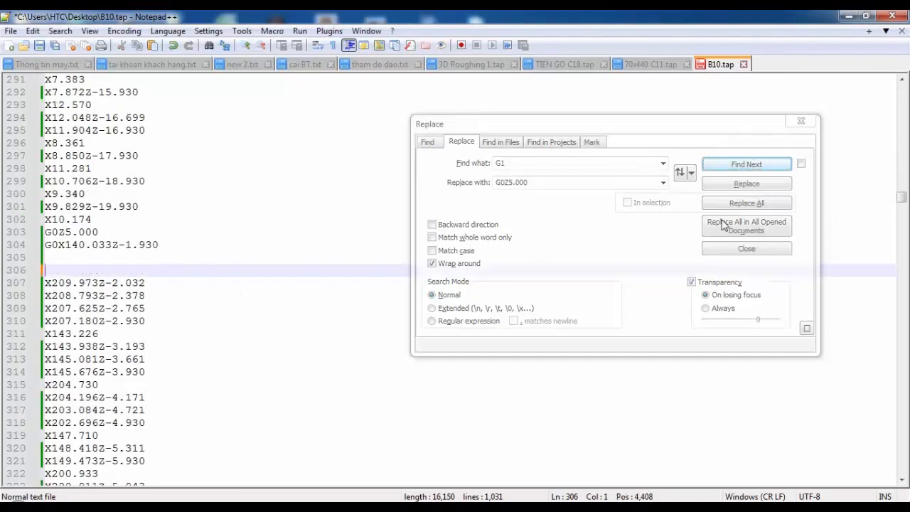
{"action": "left_click", "coordinate": [739, 165]}
{"action": "left_click_drag", "start_coordinate": [153, 271], "coordinate": [16, 270]}
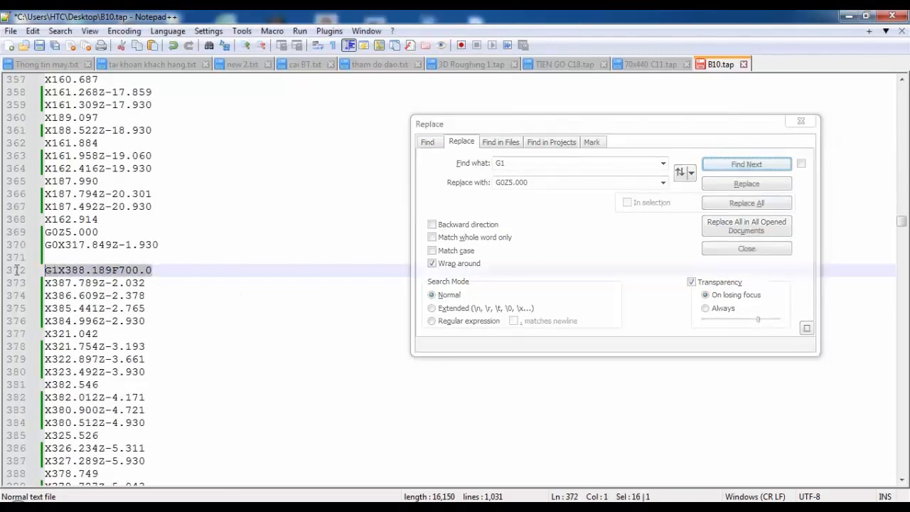
{"action": "key", "text": "Delete"}
Step: Find and delete the G1X576.599F700.0 command on line 438 and the G1X498.858F700.0 command on line 508
{"action": "left_click", "coordinate": [746, 164]}
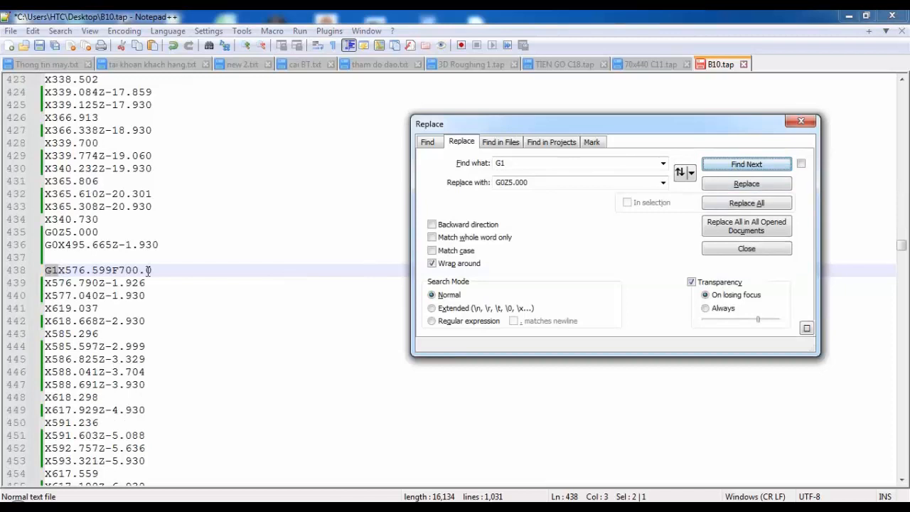
{"action": "left_click_drag", "start_coordinate": [151, 271], "coordinate": [41, 270]}
{"action": "key", "text": "Delete"}
{"action": "left_click", "coordinate": [745, 164]}
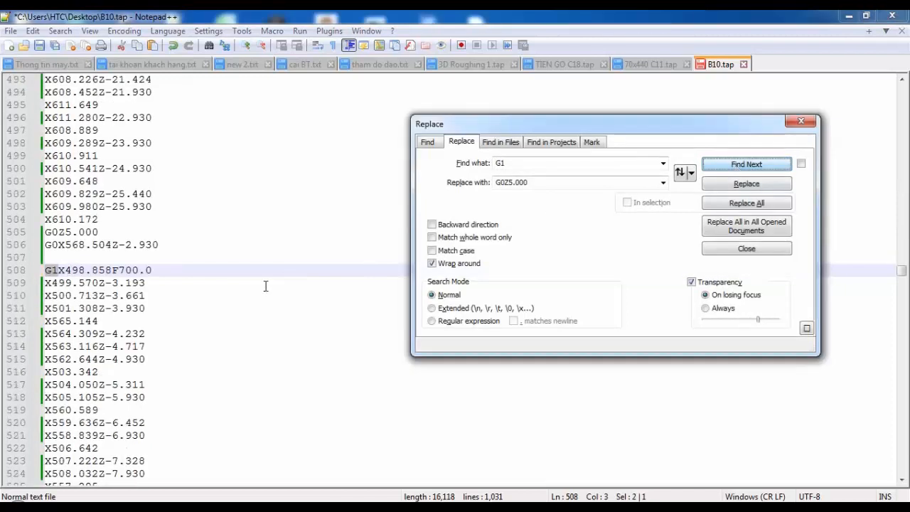
{"action": "left_click_drag", "start_coordinate": [155, 271], "coordinate": [41, 270]}
{"action": "key", "text": "Delete"}
Step: Delete the last G1 command, G1X309.782Z-0.950F700.0 on line 568, end the search and save B10.tap
{"action": "left_click", "coordinate": [745, 164]}
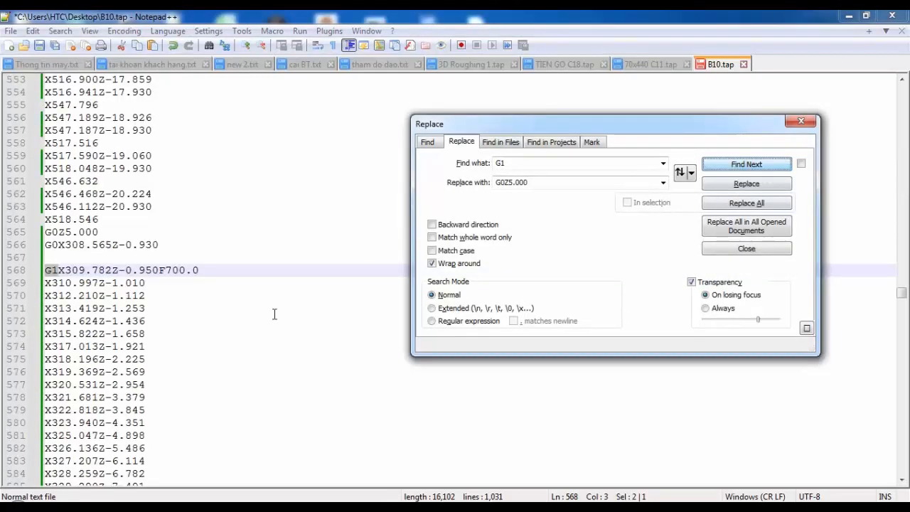
{"action": "left_click_drag", "start_coordinate": [204, 271], "coordinate": [41, 270]}
{"action": "key", "text": "Delete"}
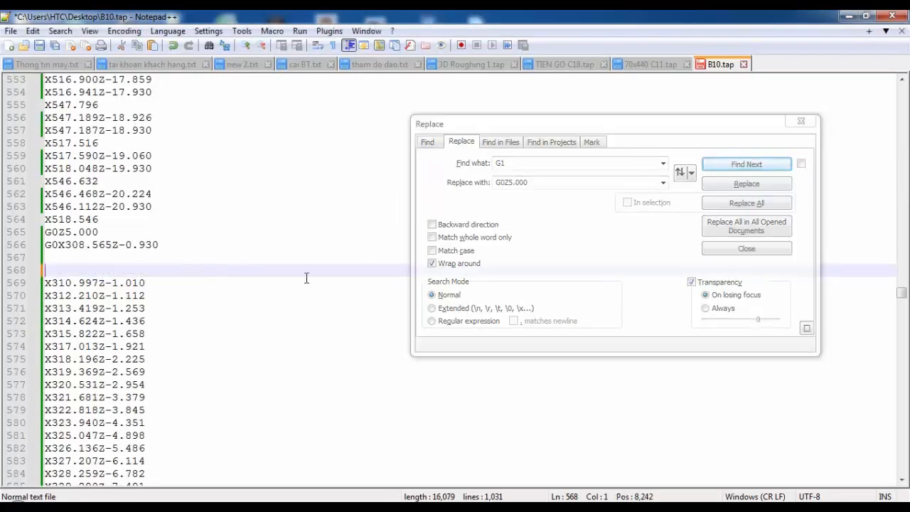
{"action": "left_click", "coordinate": [746, 165]}
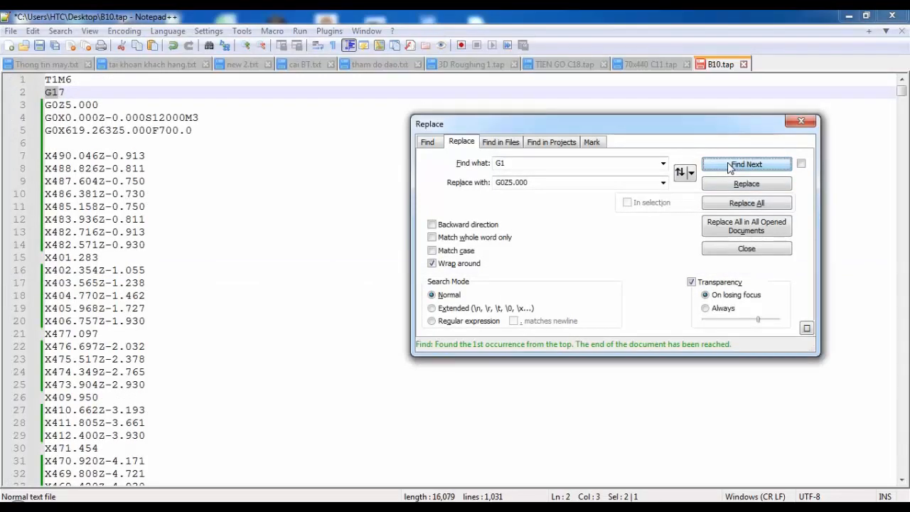
{"action": "left_click", "coordinate": [740, 253]}
{"action": "left_click", "coordinate": [265, 262]}
{"action": "left_click", "coordinate": [249, 332]}
{"action": "left_click", "coordinate": [247, 341]}
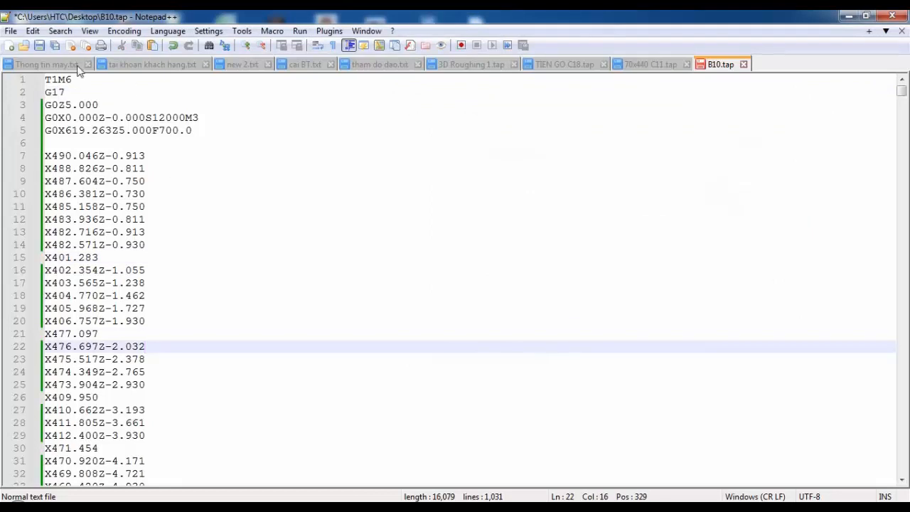
{"action": "left_click", "coordinate": [39, 46]}
Step: Switch to Mach3 and close the loaded B10.tap G-code
{"action": "left_click", "coordinate": [552, 321]}
{"action": "key", "text": "alt+Tab"}
{"action": "left_click", "coordinate": [112, 366]}
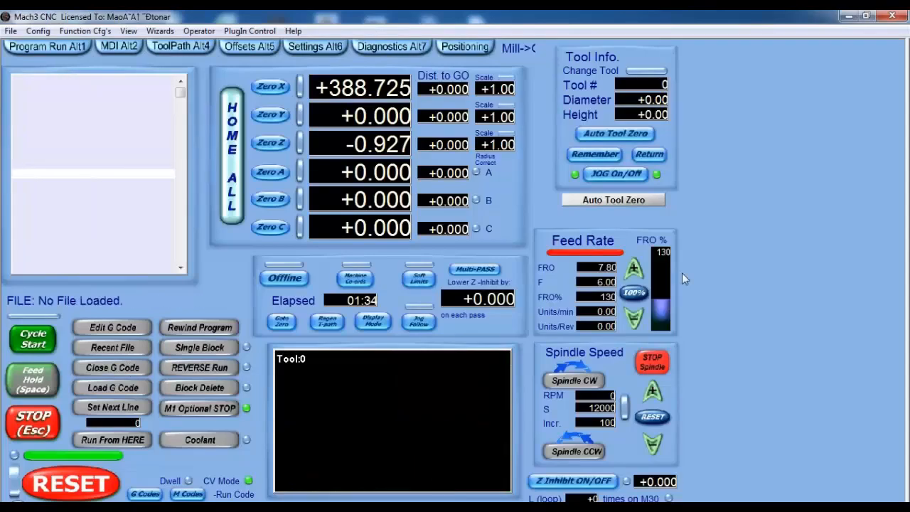
Step: Switch to Notepad++, save the edited B10.tap file and return to Mach3
{"action": "left_click", "coordinate": [847, 17]}
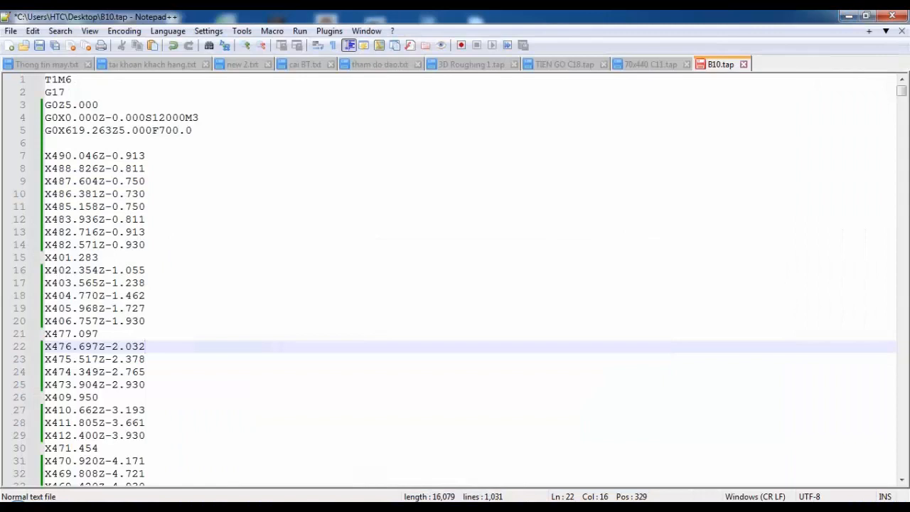
{"action": "key", "text": "alt+Tab"}
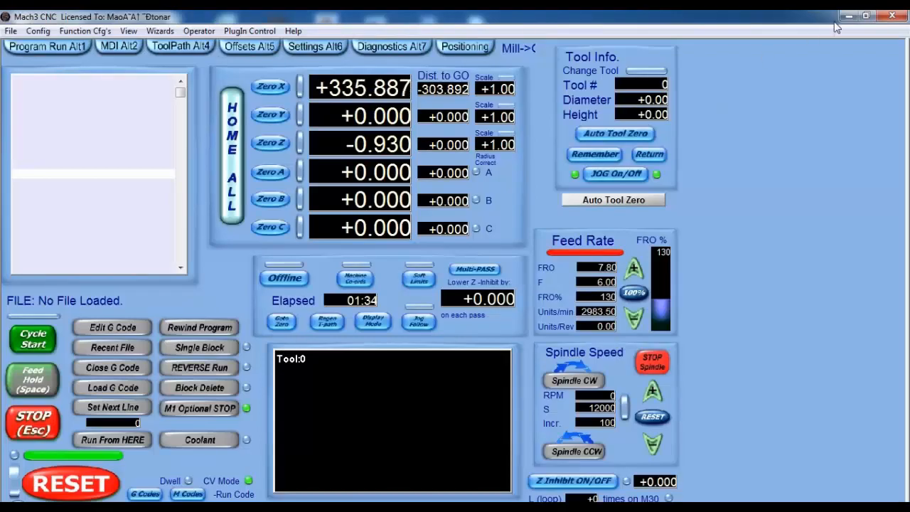
{"action": "left_click", "coordinate": [848, 16]}
{"action": "left_click", "coordinate": [39, 46]}
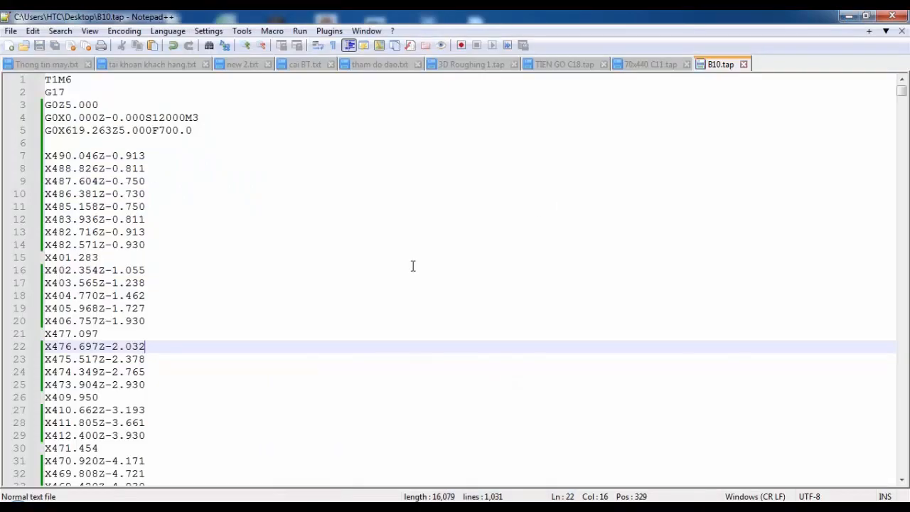
{"action": "left_click", "coordinate": [848, 16]}
{"action": "key", "text": "alt+Tab"}
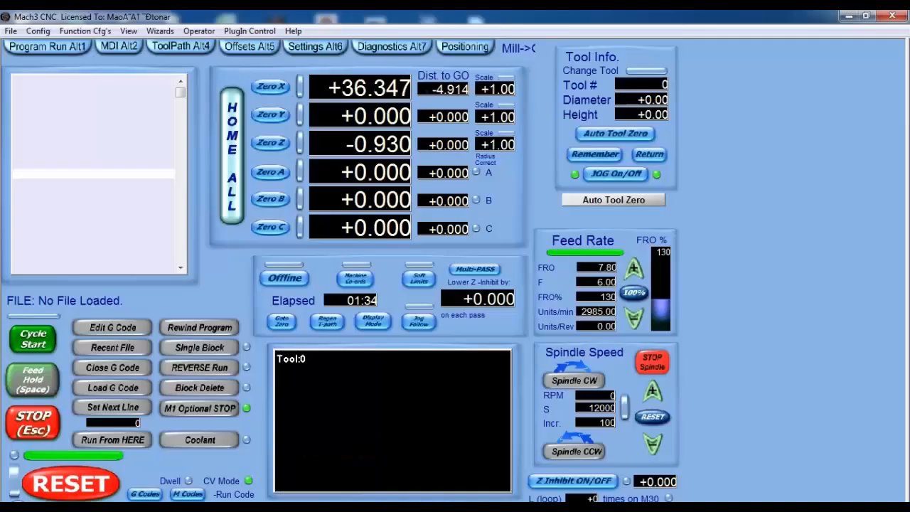
Step: Load the saved B10.tap G-code from the Desktop and run the program to check its toolpath
{"action": "left_click", "coordinate": [112, 387]}
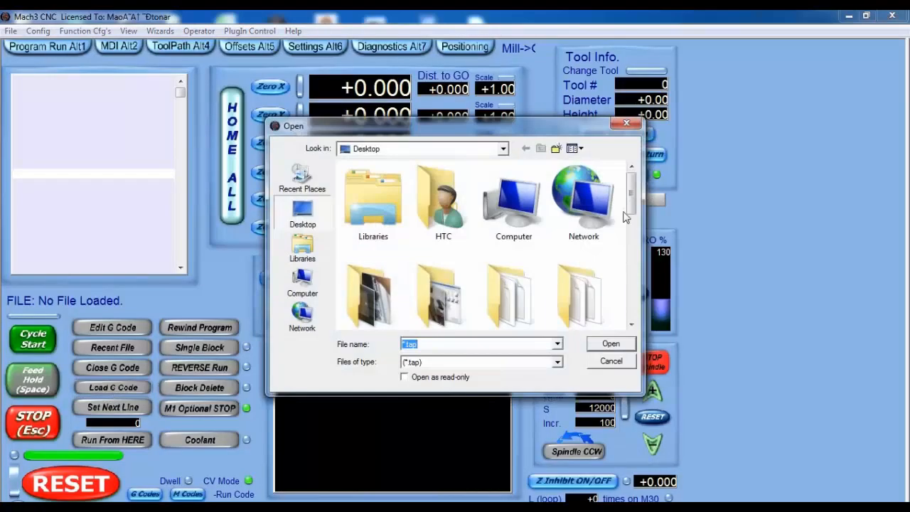
{"action": "left_click_drag", "start_coordinate": [630, 195], "coordinate": [630, 270]}
{"action": "double_click", "coordinate": [373, 260]}
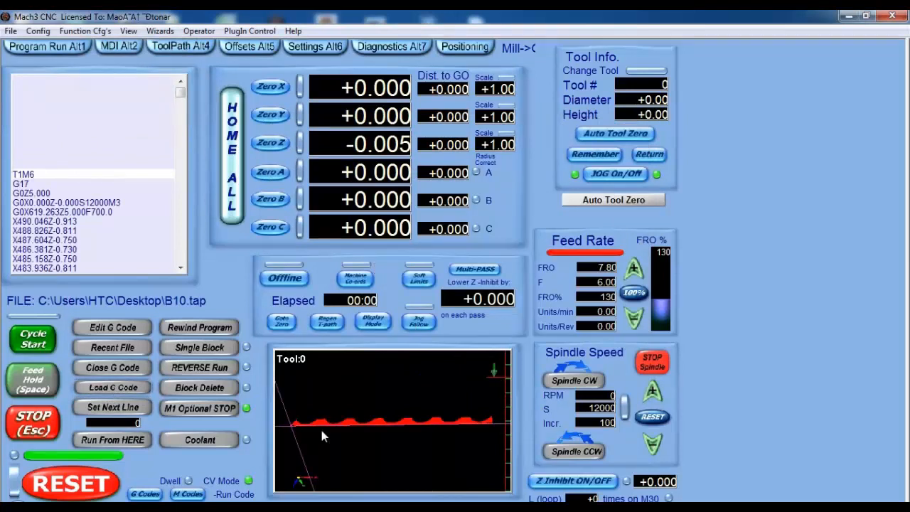
{"action": "left_click", "coordinate": [34, 344]}
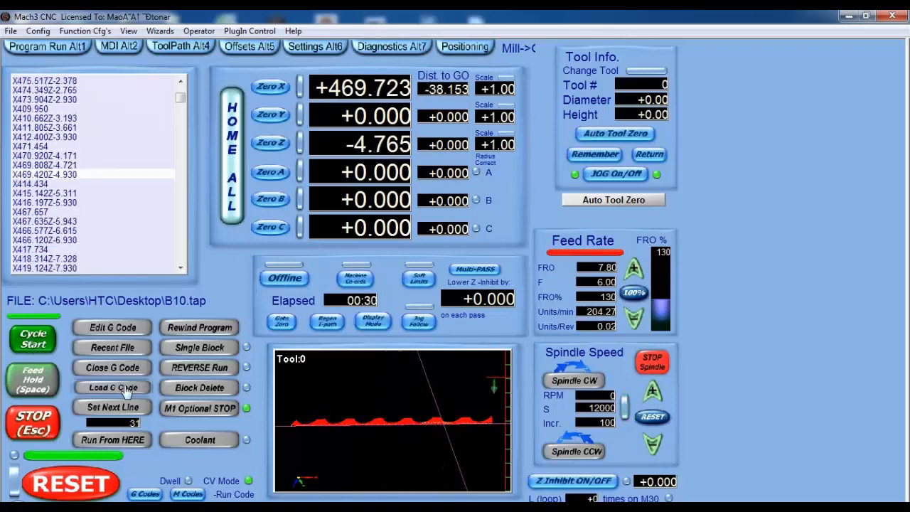
{"action": "left_click_drag", "start_coordinate": [403, 442], "coordinate": [361, 387]}
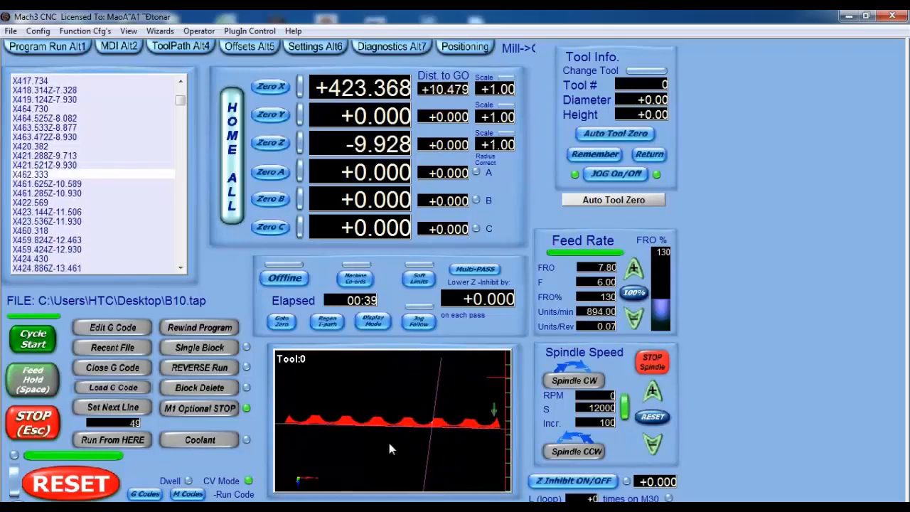